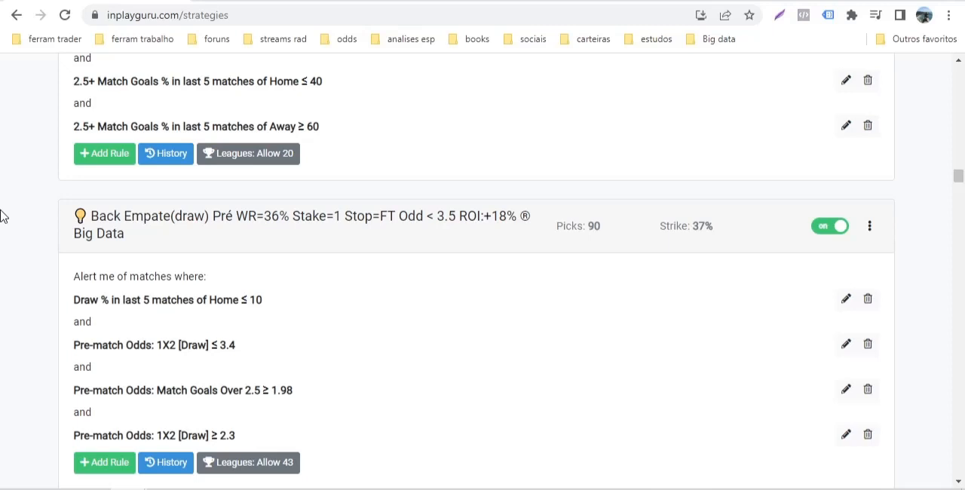
Review the alert rules of the two Back Empate (draw) pre-match strategies
{"action": "scroll", "coordinate": [78, 202], "scroll_direction": "down", "scroll_amount": 1}
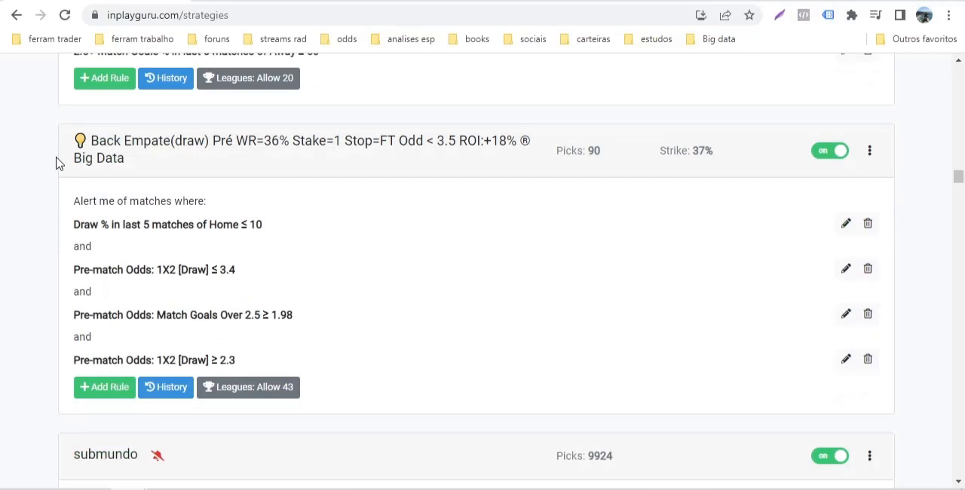
{"action": "scroll", "coordinate": [8, 163], "scroll_direction": "up", "scroll_amount": 4}
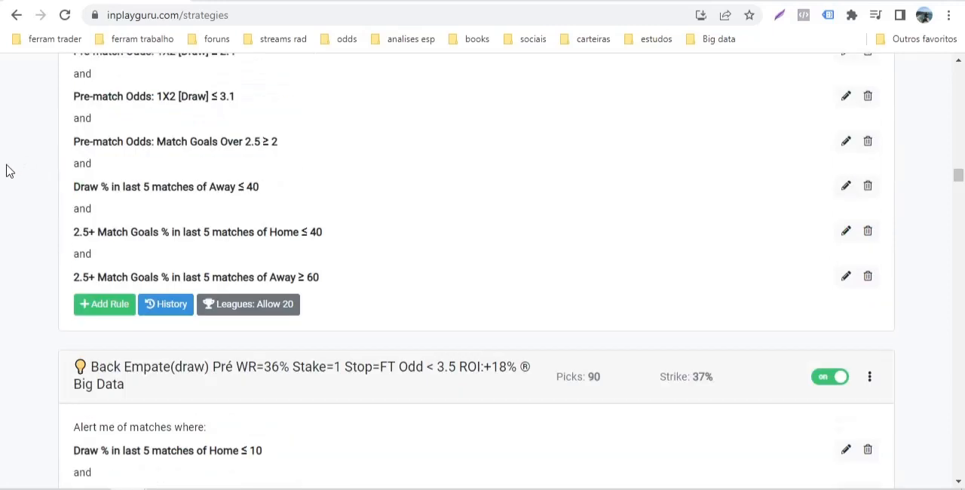
{"action": "scroll", "coordinate": [20, 208], "scroll_direction": "down", "scroll_amount": 3}
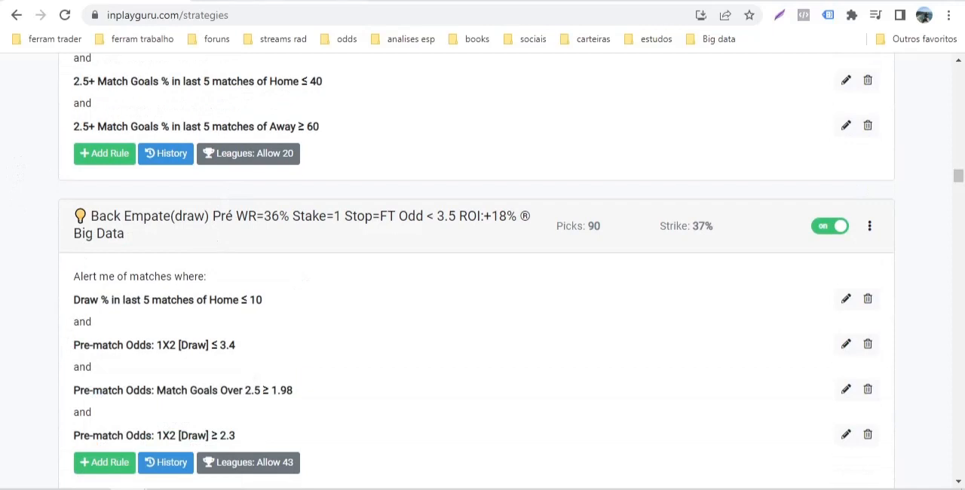
Switch to Betaminic and open the details of the draw up strategy
{"action": "left_click", "coordinate": [271, 3]}
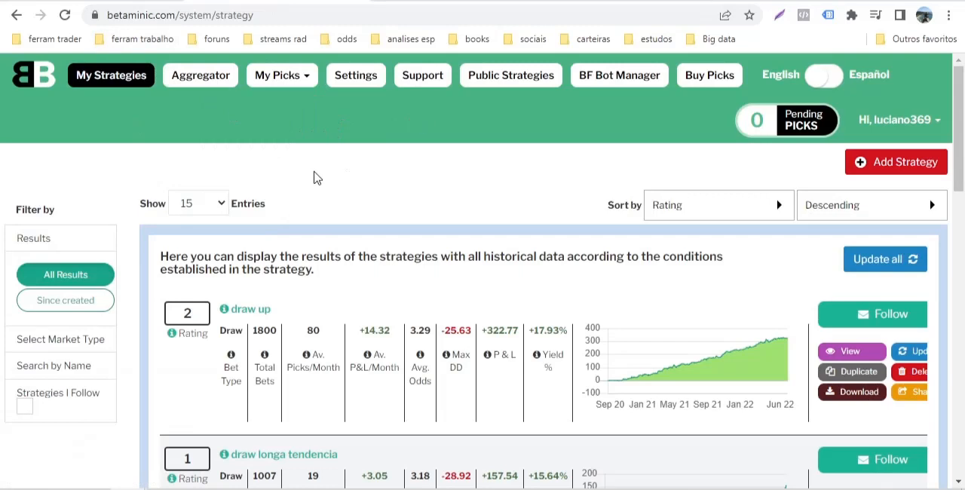
{"action": "scroll", "coordinate": [316, 178], "scroll_direction": "down", "scroll_amount": 5}
{"action": "scroll", "coordinate": [313, 177], "scroll_direction": "up", "scroll_amount": 2}
{"action": "scroll", "coordinate": [309, 178], "scroll_direction": "up", "scroll_amount": 1}
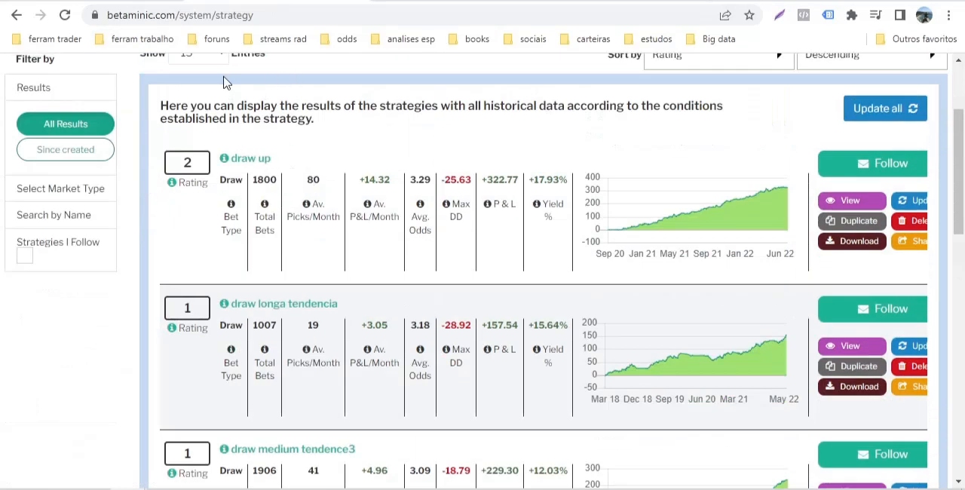
{"action": "left_click", "coordinate": [246, 165]}
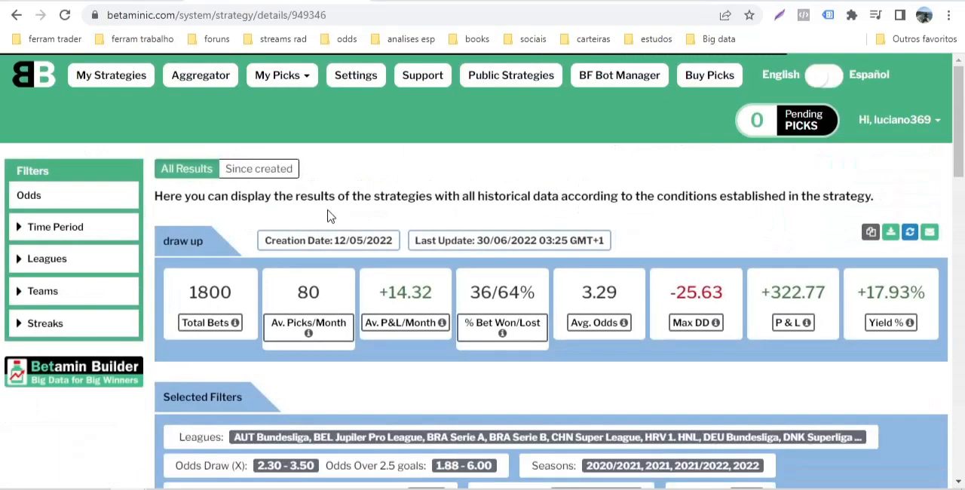
Examine the draw up strategy's selected filters and its result graph in both the monthly and cumulative P & L views
{"action": "scroll", "coordinate": [329, 217], "scroll_direction": "down", "scroll_amount": 2}
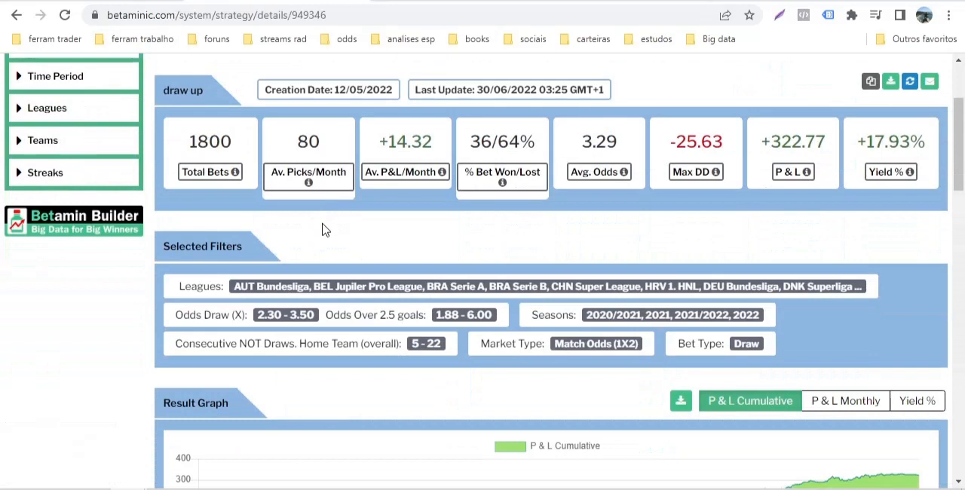
{"action": "scroll", "coordinate": [197, 302], "scroll_direction": "down", "scroll_amount": 4}
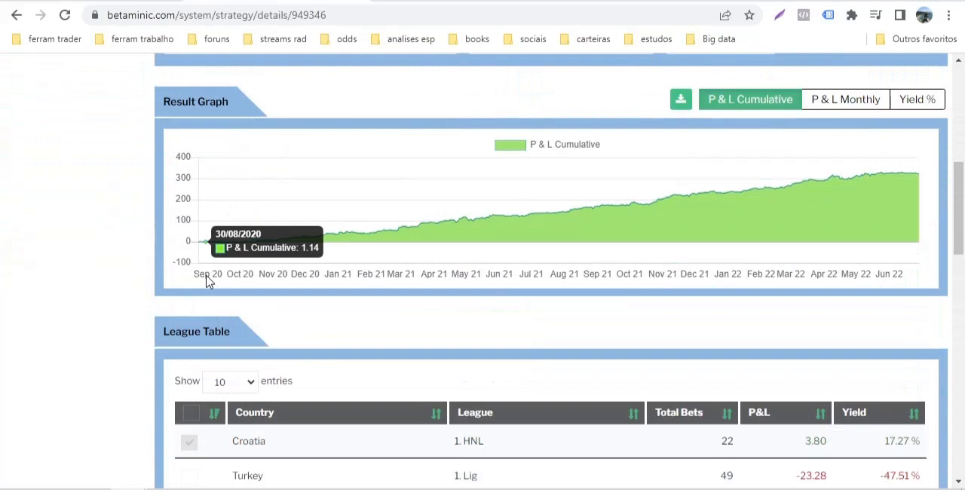
{"action": "left_click", "coordinate": [846, 99]}
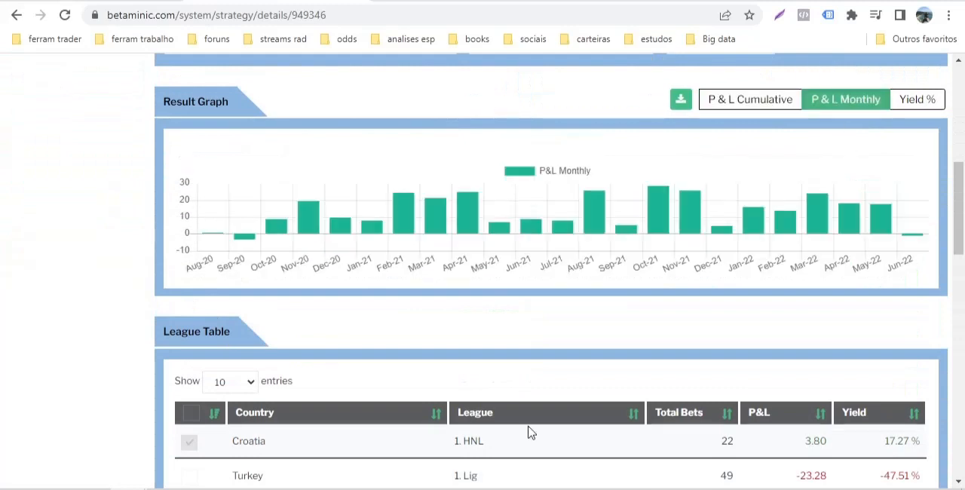
{"action": "left_click", "coordinate": [751, 103]}
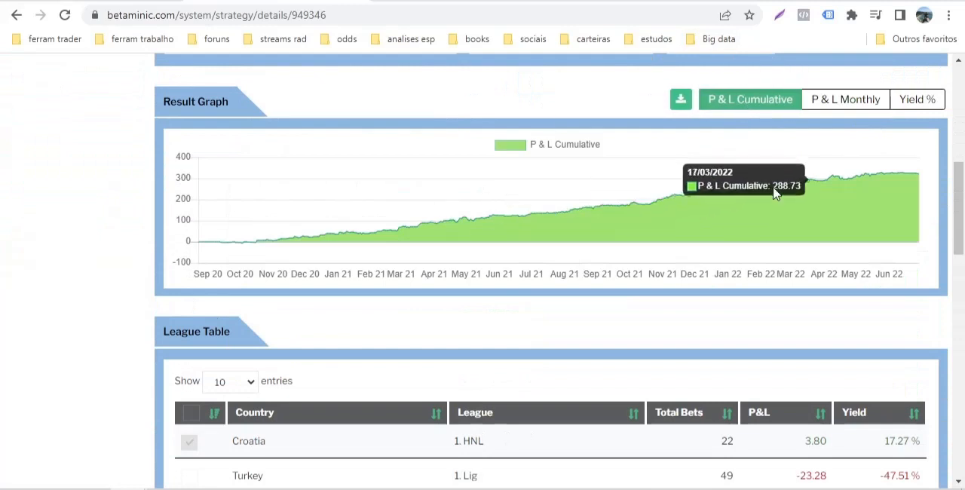
{"action": "scroll", "coordinate": [60, 267], "scroll_direction": "up", "scroll_amount": 5}
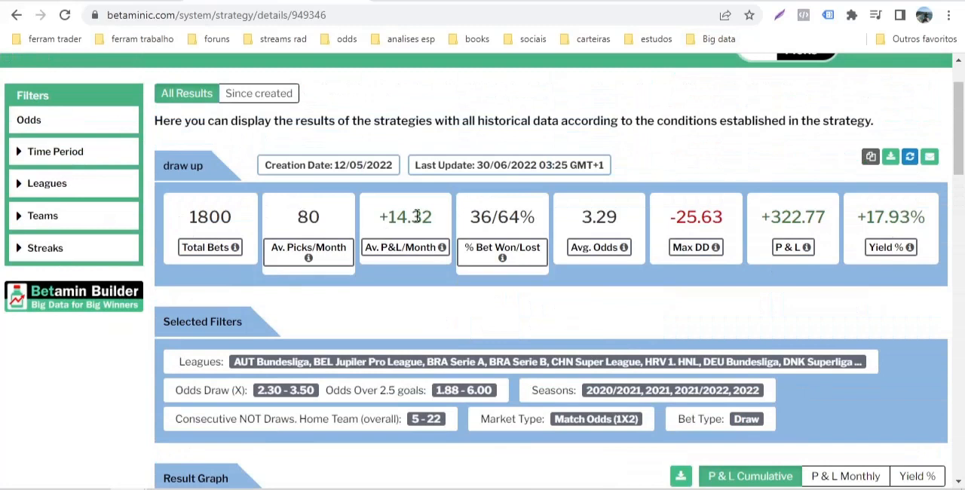
Examine the draw up strategy's win percentage, maximum drawdown, total P & L and yield
{"action": "left_click_drag", "start_coordinate": [494, 216], "coordinate": [470, 217]}
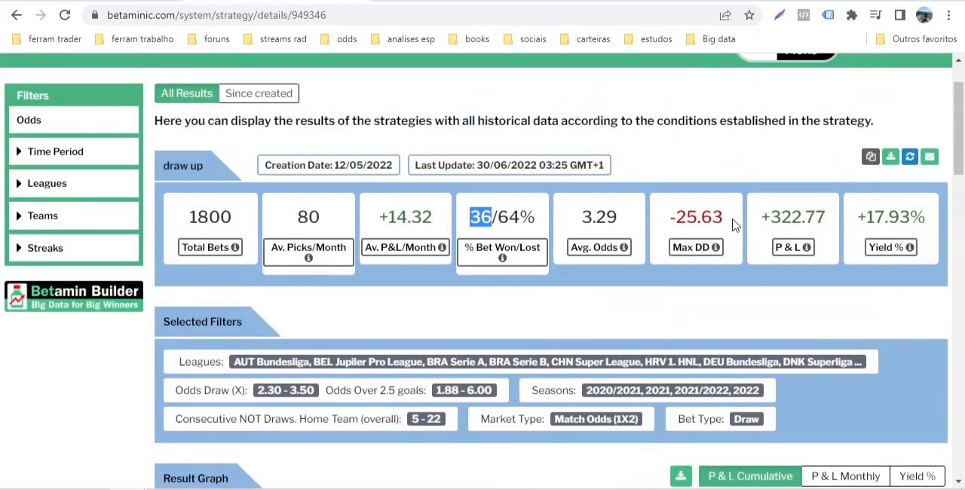
{"action": "scroll", "coordinate": [724, 219], "scroll_direction": "down", "scroll_amount": 3}
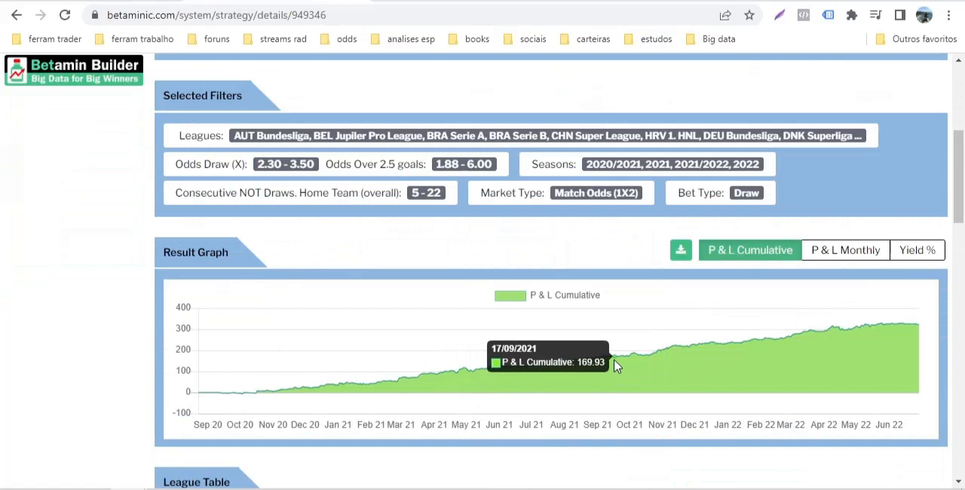
{"action": "scroll", "coordinate": [505, 271], "scroll_direction": "up", "scroll_amount": 3}
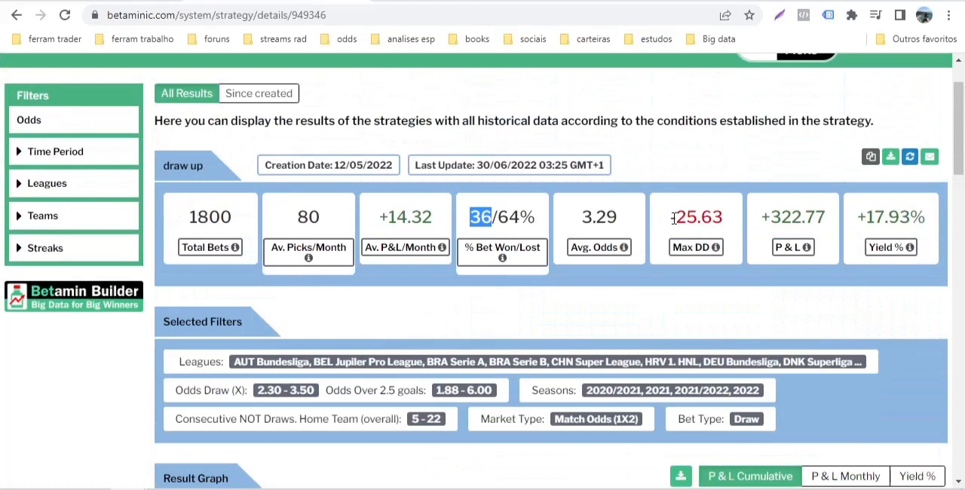
{"action": "left_click_drag", "start_coordinate": [673, 218], "coordinate": [728, 226]}
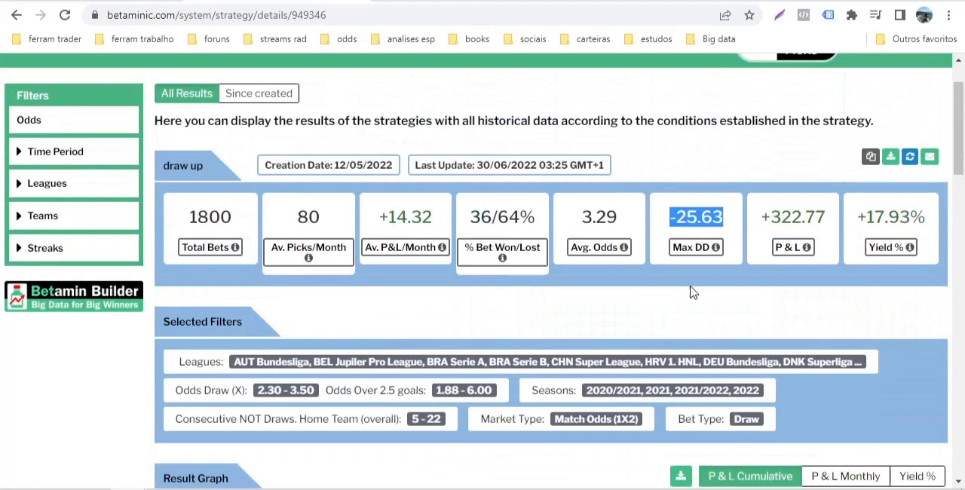
{"action": "left_click", "coordinate": [801, 224]}
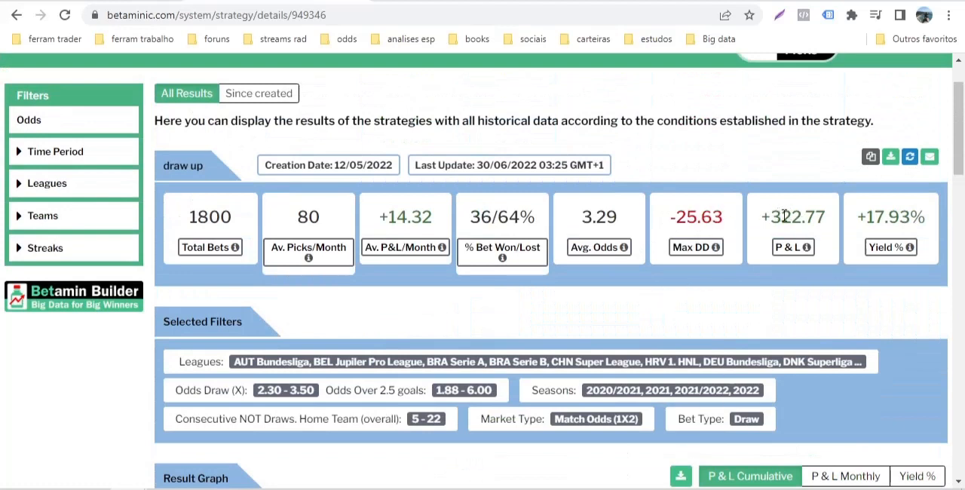
{"action": "left_click_drag", "start_coordinate": [858, 218], "coordinate": [911, 219]}
Switch back to InPlayGuru and compare the picks and strike rates of the two Back Empate (draw) strategies
{"action": "left_click", "coordinate": [151, 1]}
{"action": "scroll", "coordinate": [126, 302], "scroll_direction": "down", "scroll_amount": 3}
{"action": "scroll", "coordinate": [121, 291], "scroll_direction": "up", "scroll_amount": 1}
{"action": "scroll", "coordinate": [120, 290], "scroll_direction": "up", "scroll_amount": 3}
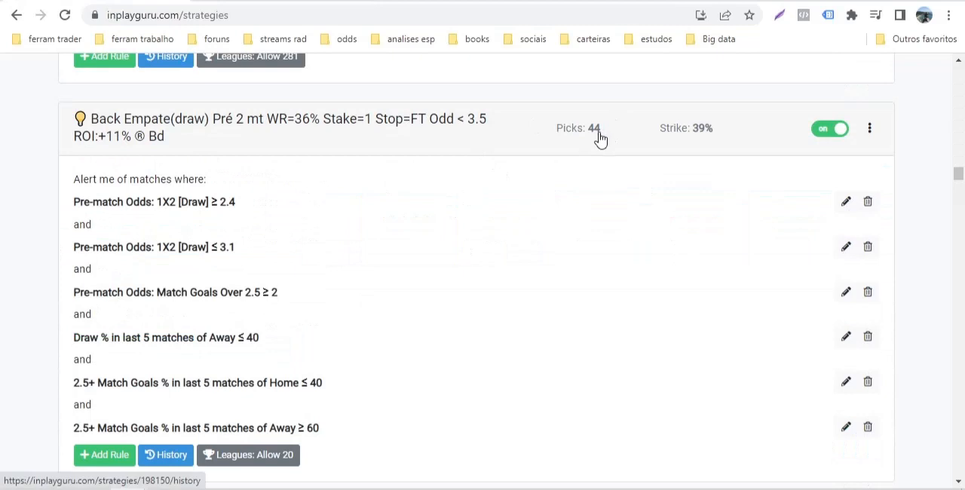
{"action": "scroll", "coordinate": [541, 259], "scroll_direction": "down", "scroll_amount": 4}
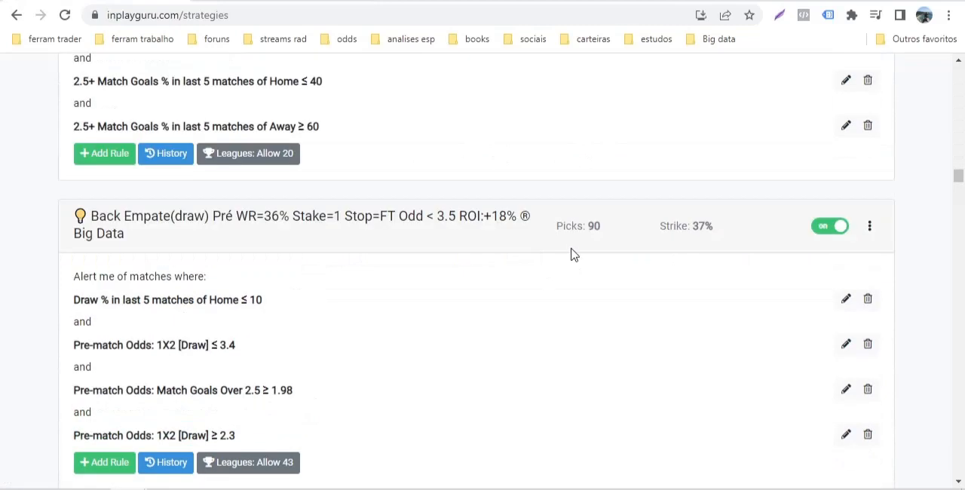
{"action": "scroll", "coordinate": [577, 252], "scroll_direction": "up", "scroll_amount": 4}
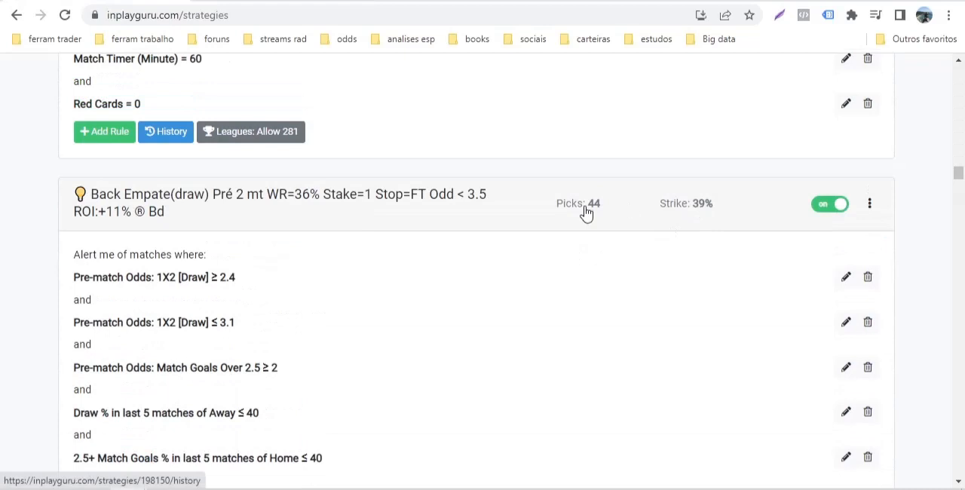
{"action": "scroll", "coordinate": [530, 280], "scroll_direction": "down", "scroll_amount": 5}
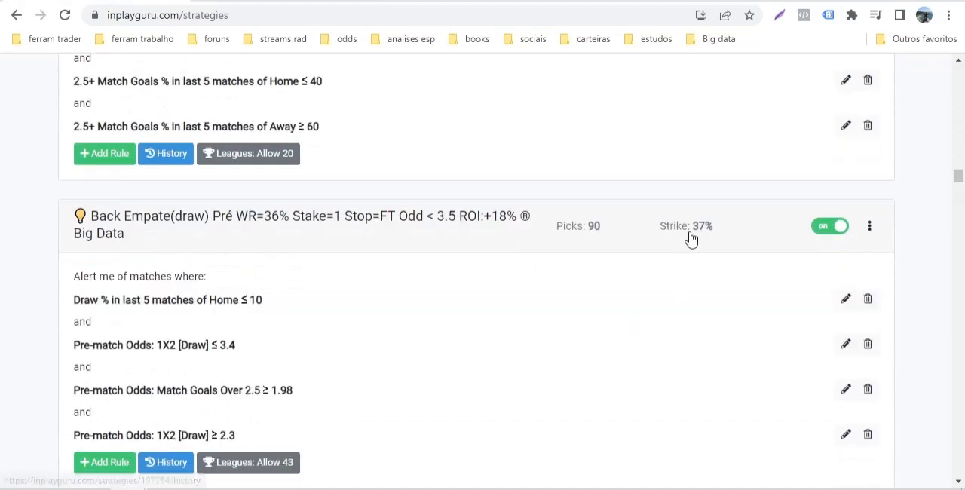
Open the history of the Back Empate (draw) Big Data strategy with ROI +18% and download its picks as an Excel file
{"action": "left_click", "coordinate": [575, 234]}
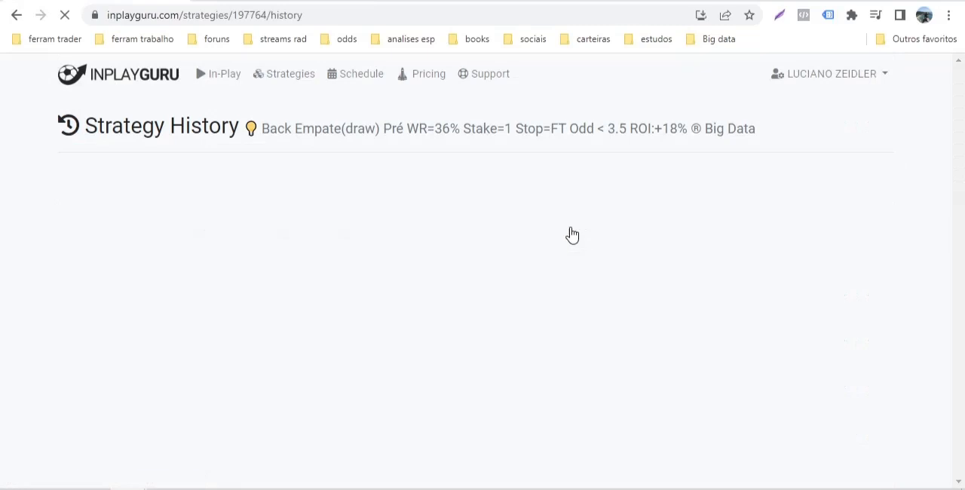
{"action": "left_click", "coordinate": [811, 260]}
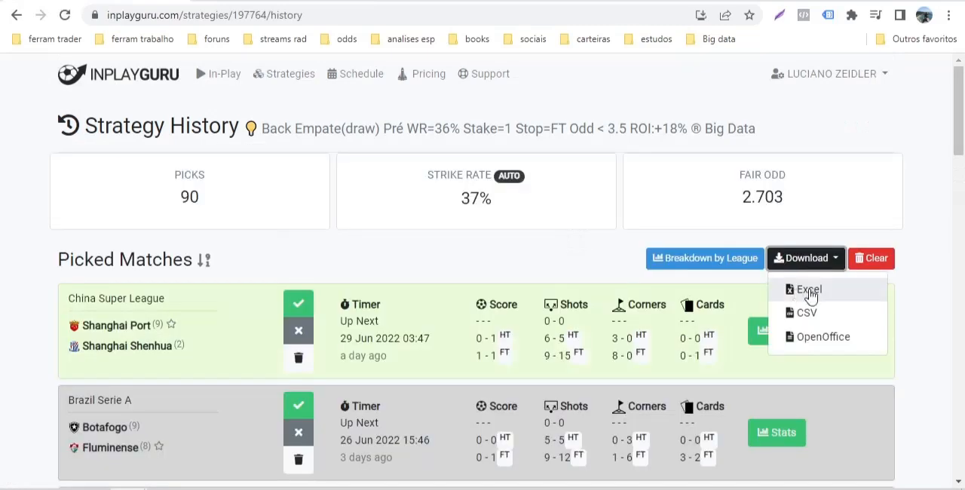
{"action": "left_click", "coordinate": [811, 291]}
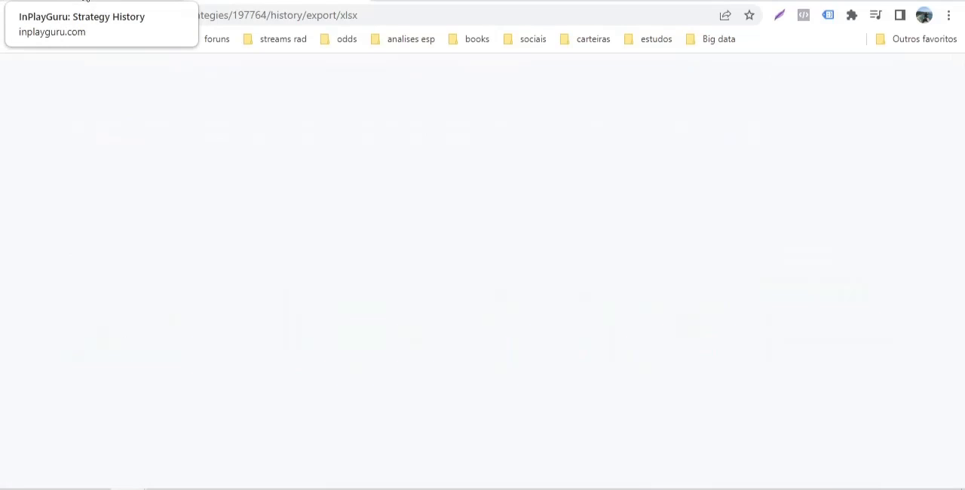
Check the Betaminic draw up results again, then review the picks, strike rate and fair odd in the InPlayGuru strategy history
{"action": "left_click", "coordinate": [85, 1]}
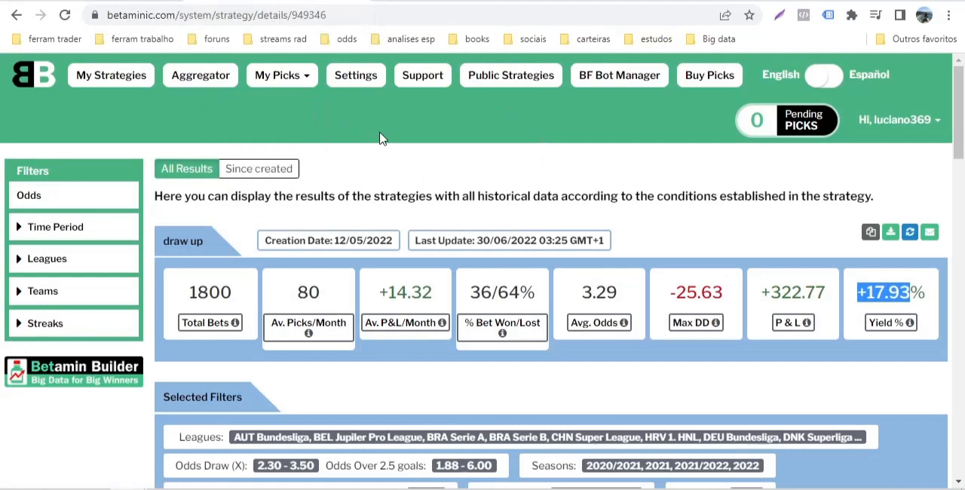
{"action": "left_click", "coordinate": [302, 2]}
{"action": "mouse_move", "coordinate": [187, 203]}
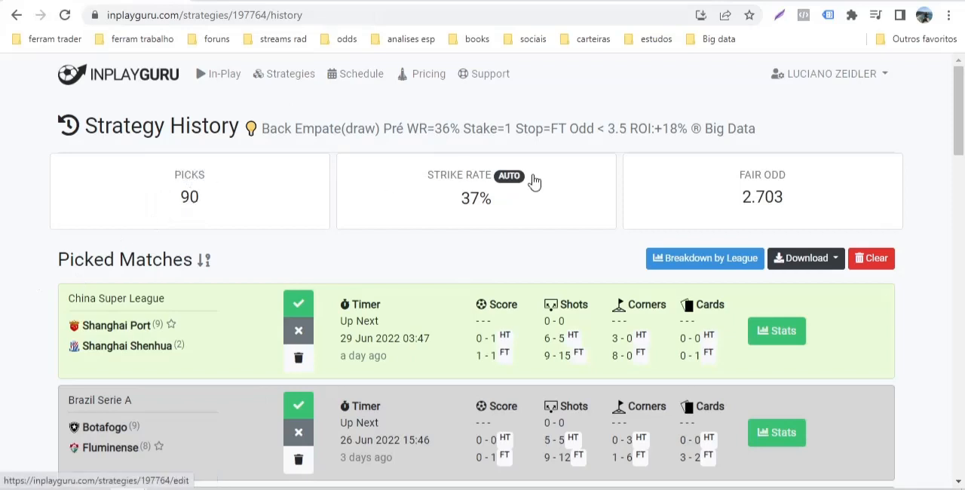
{"action": "scroll", "coordinate": [317, 351], "scroll_direction": "down", "scroll_amount": 4}
{"action": "scroll", "coordinate": [285, 353], "scroll_direction": "up", "scroll_amount": 3}
{"action": "scroll", "coordinate": [263, 141], "scroll_direction": "up", "scroll_amount": 1}
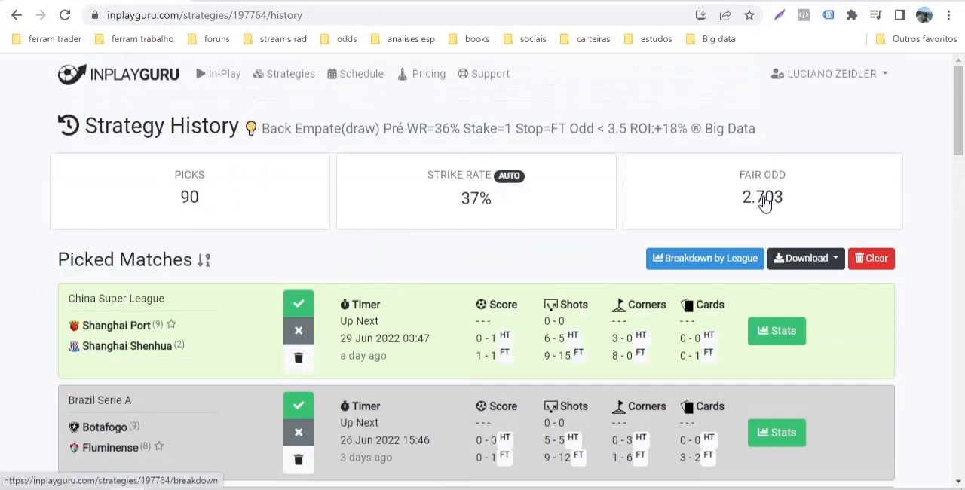
{"action": "mouse_move", "coordinate": [461, 205]}
{"action": "mouse_move", "coordinate": [428, 224]}
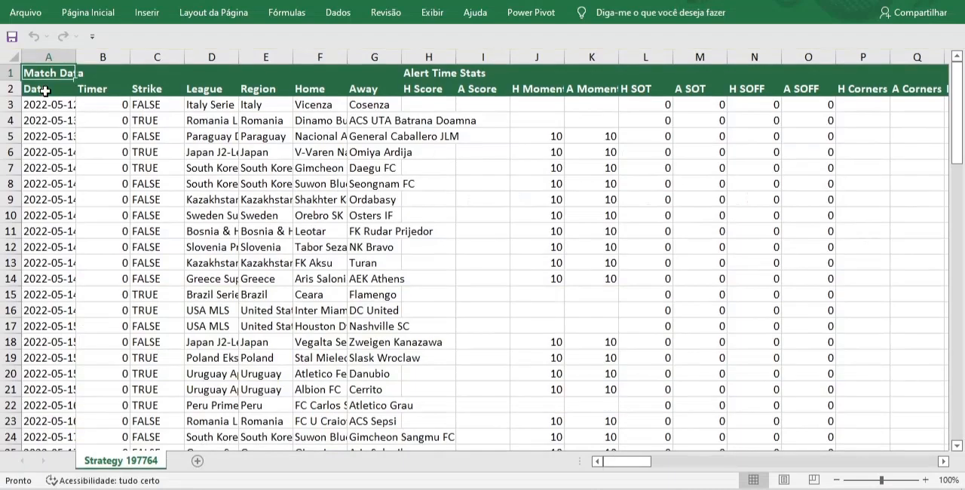
In the downloaded Excel workbook, format the match data A2:DM92 as a table with headers in a light green bordered style
{"action": "left_click", "coordinate": [45, 90]}
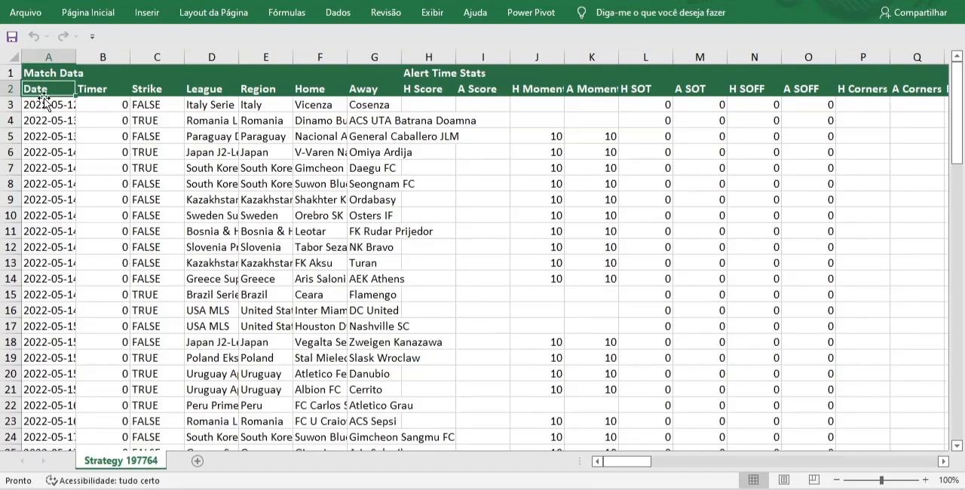
{"action": "key", "text": "ctrl+shift+Right"}
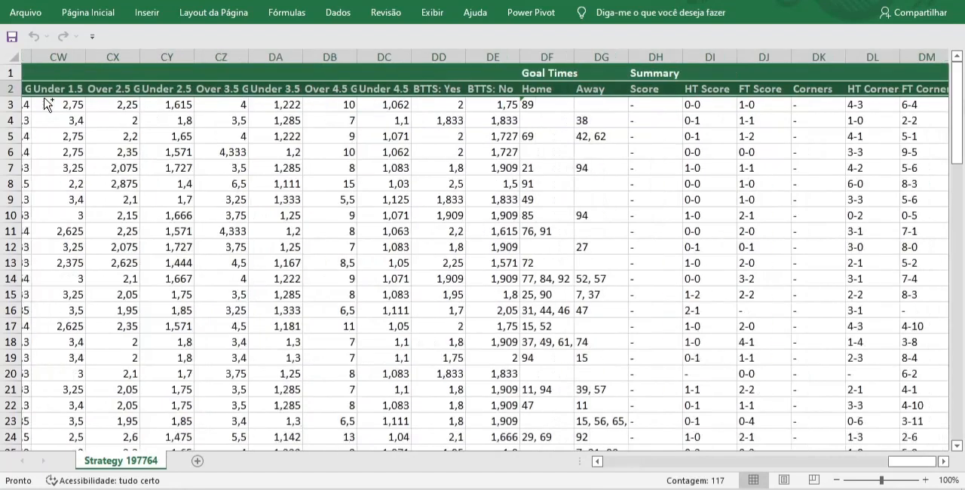
{"action": "key", "text": "ctrl+shift+Down"}
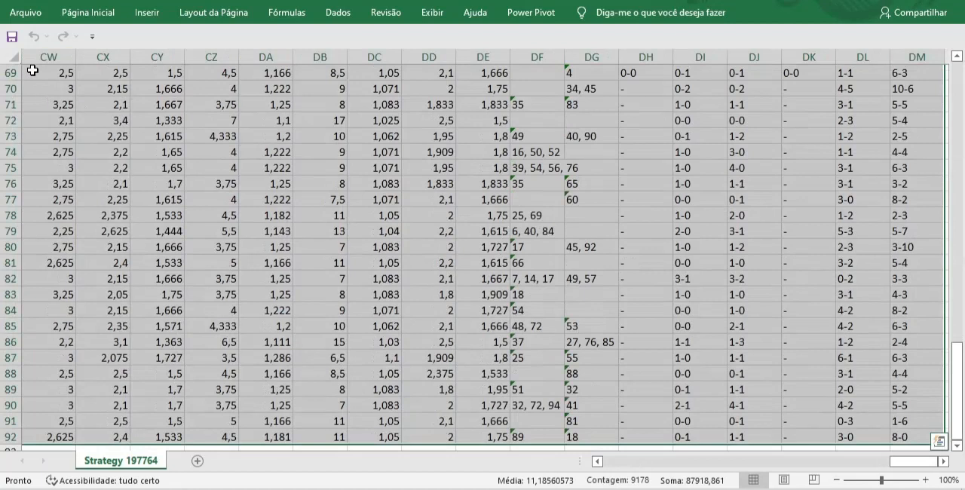
{"action": "left_click", "coordinate": [79, 10]}
{"action": "left_click", "coordinate": [641, 67]}
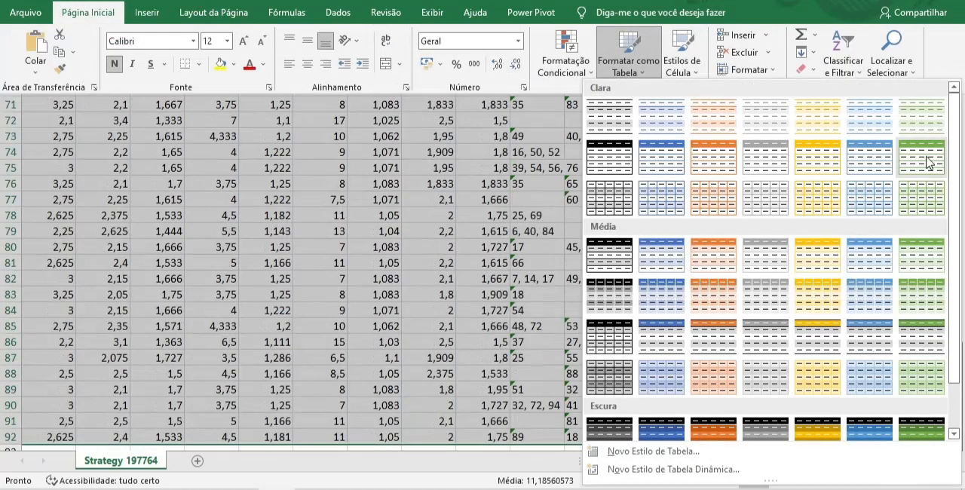
{"action": "left_click", "coordinate": [921, 198]}
{"action": "left_click", "coordinate": [633, 338]}
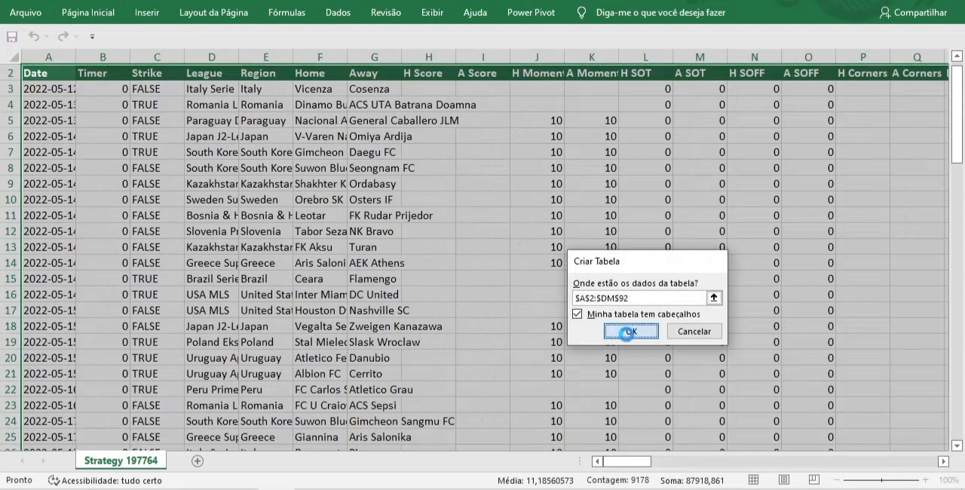
Deselect the new table and widen the Date column to fit its contents
{"action": "left_click_drag", "start_coordinate": [960, 109], "coordinate": [959, 97]}
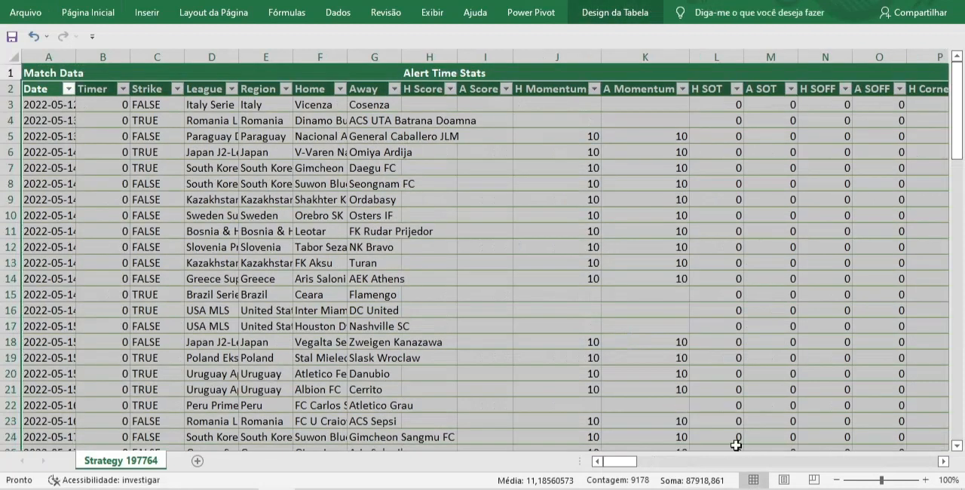
{"action": "left_click", "coordinate": [485, 310]}
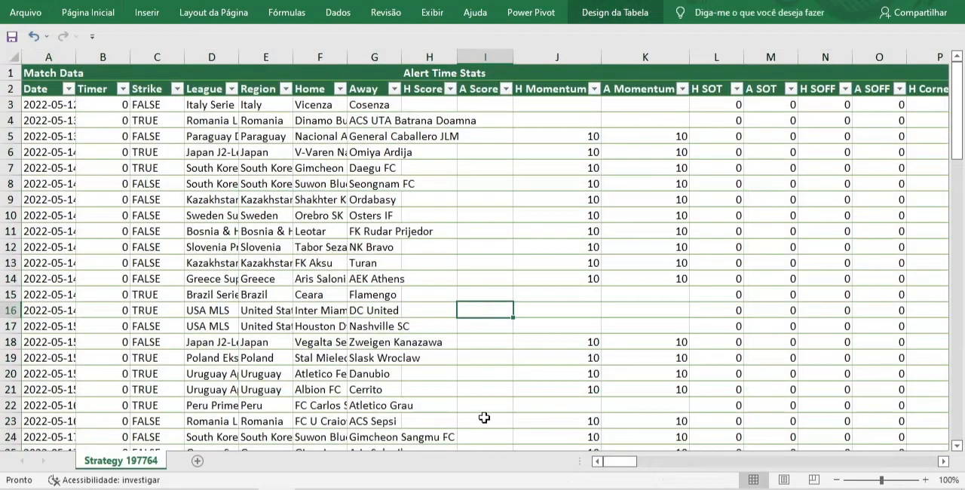
{"action": "double_click", "coordinate": [76, 57]}
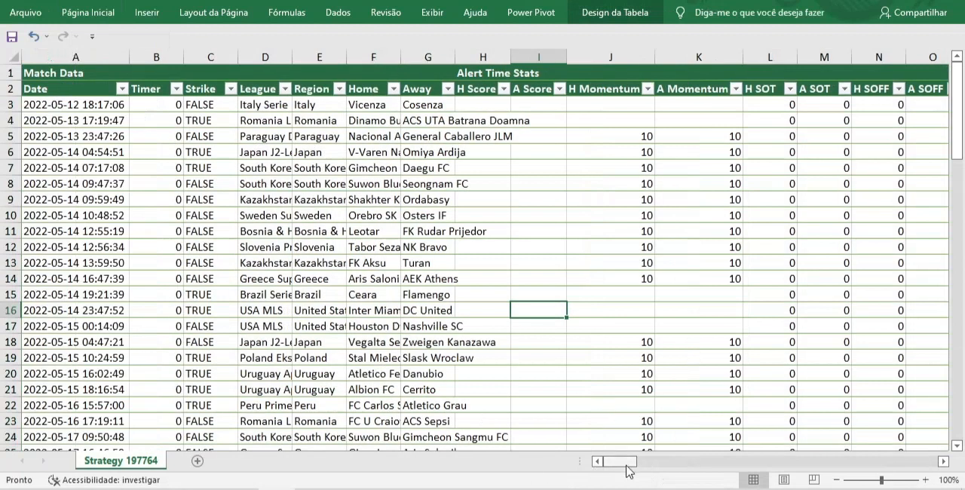
Insert a table column before H Momentum28 in the Full Time Stats section and title it WREMP
{"action": "left_click_drag", "start_coordinate": [624, 462], "coordinate": [786, 475]}
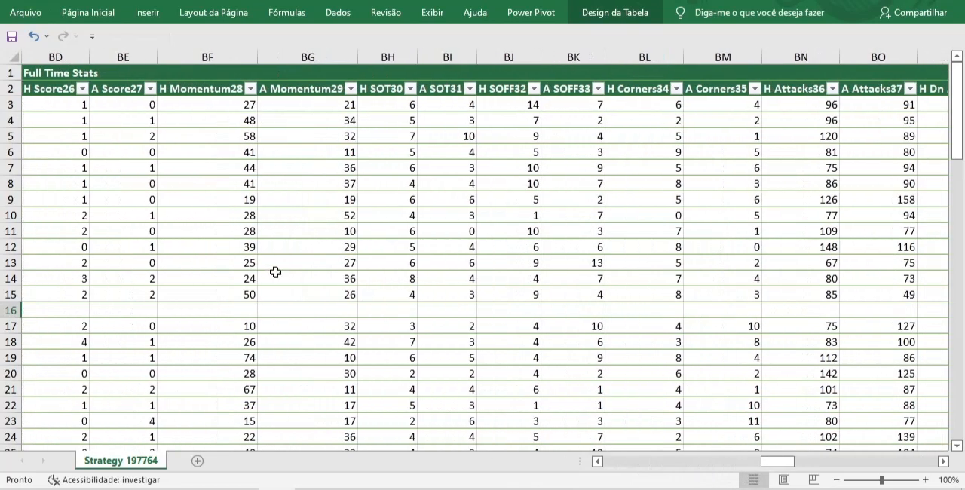
{"action": "left_click", "coordinate": [55, 57]}
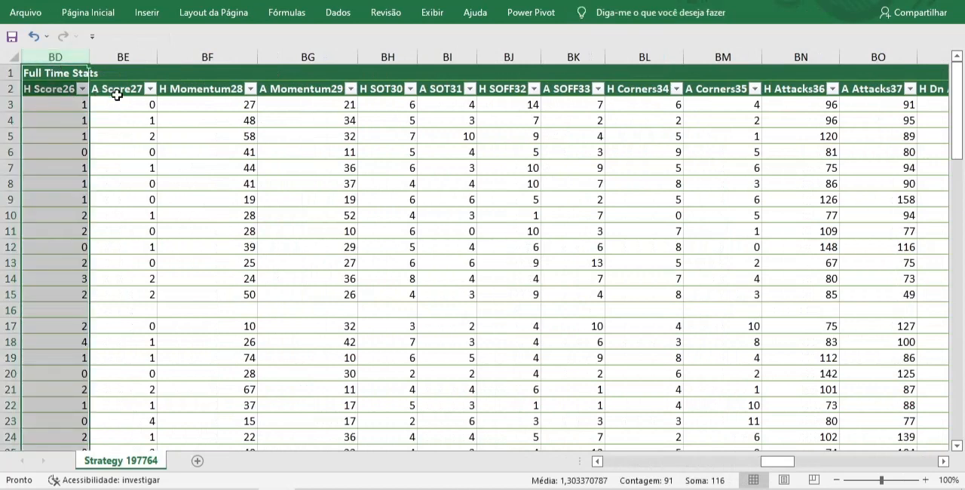
{"action": "left_click", "coordinate": [208, 57]}
{"action": "right_click", "coordinate": [211, 60]}
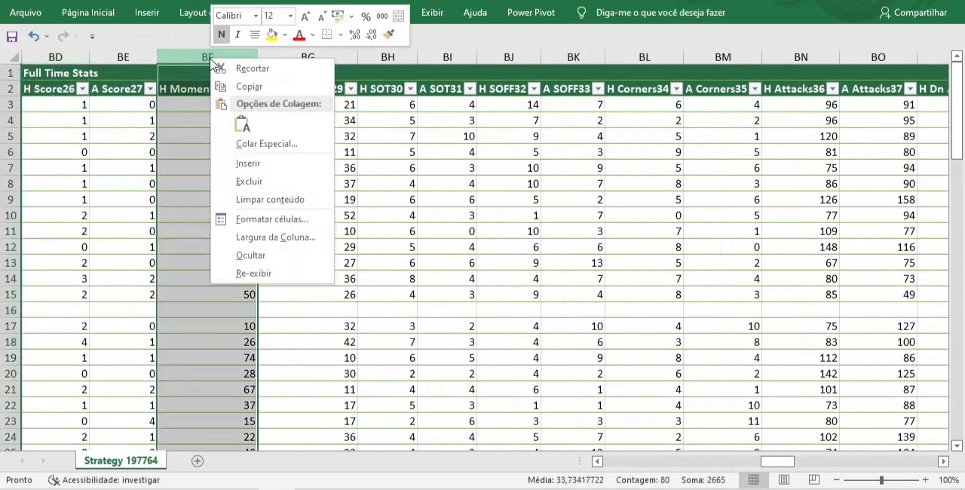
{"action": "left_click", "coordinate": [264, 163]}
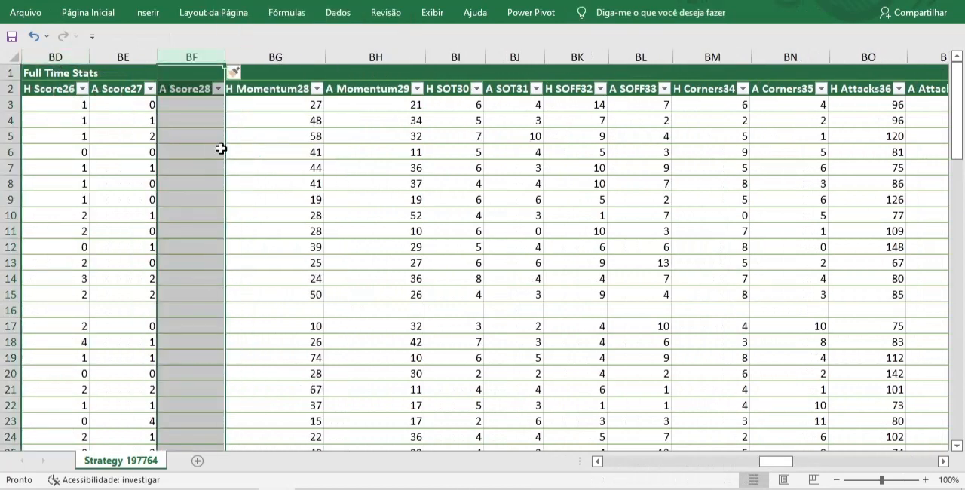
{"action": "left_click", "coordinate": [190, 90]}
{"action": "type", "text": "WREMP"}
{"action": "key", "text": "Return"}
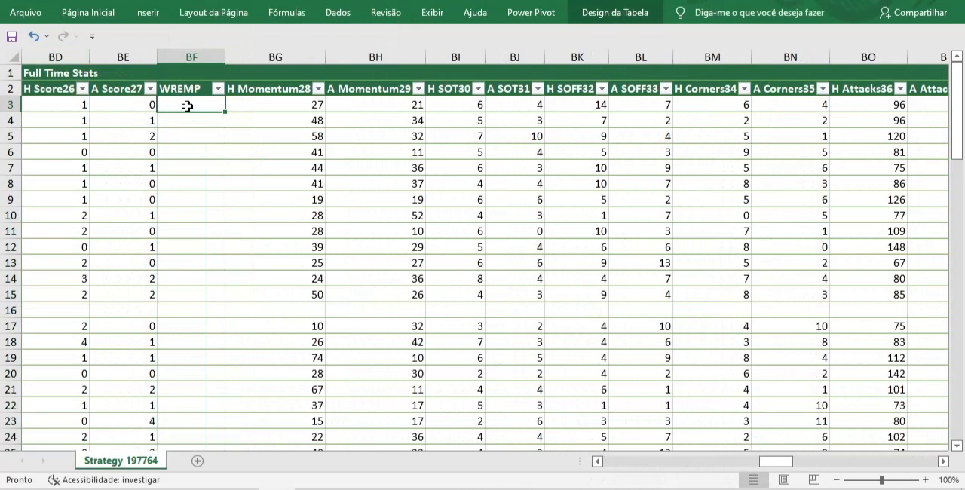
Fill the WREMP column with the formula =SE([@[H Score26]]=[@[A Score27]];1;0), starting in its first data row
{"action": "type", "text": "="}
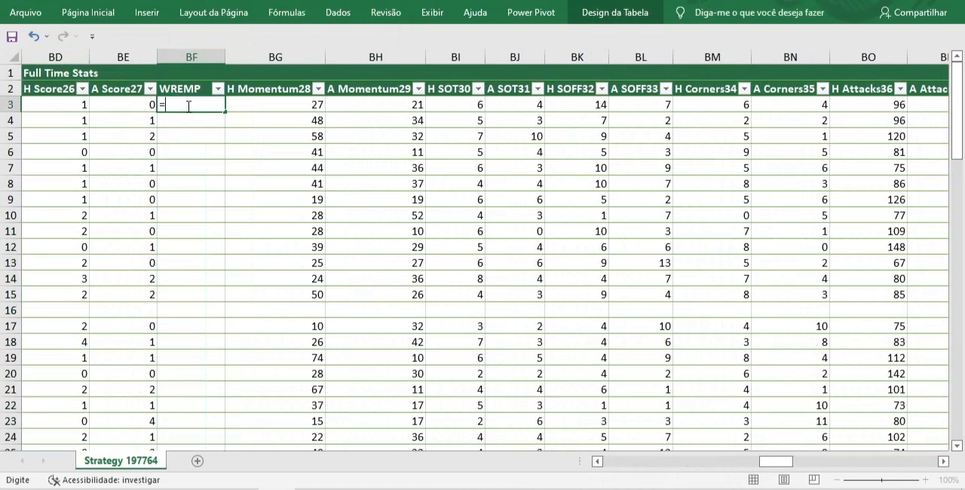
{"action": "type", "text": "SE"}
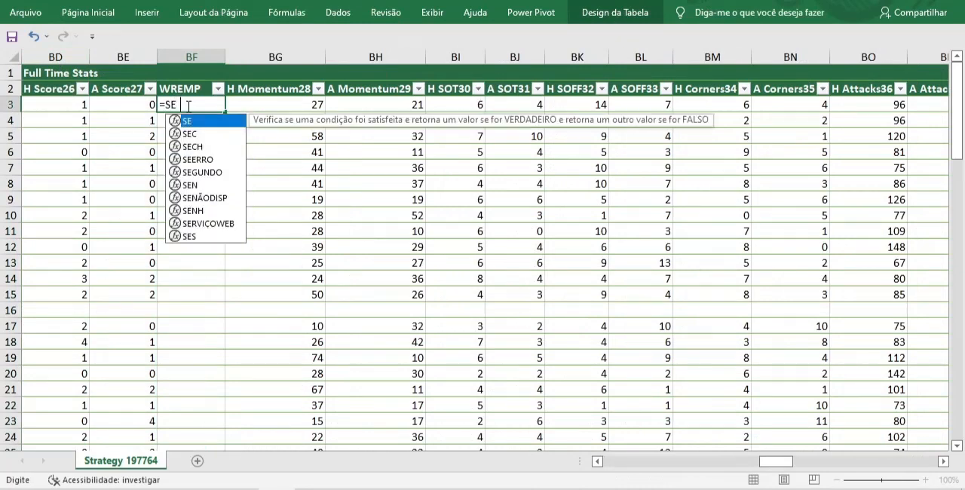
{"action": "type", "text": "("}
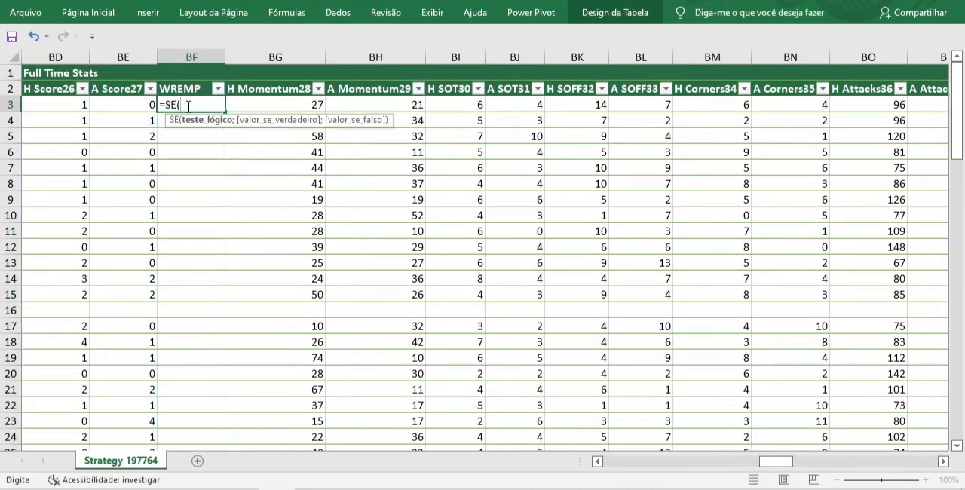
{"action": "left_click", "coordinate": [56, 105]}
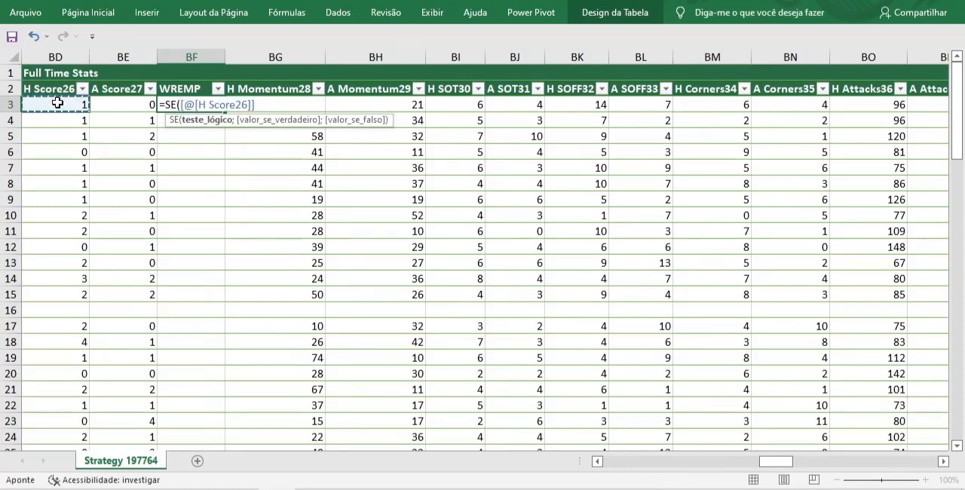
{"action": "type", "text": "="}
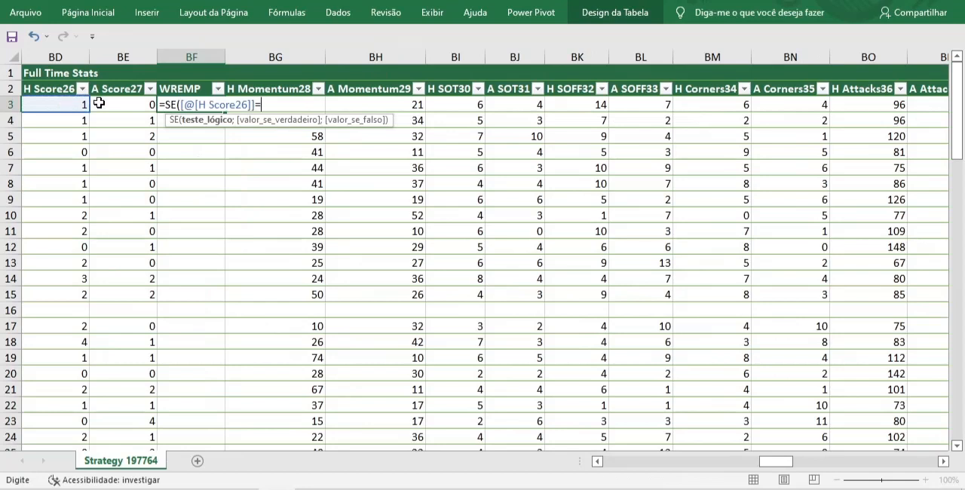
{"action": "left_click", "coordinate": [125, 105]}
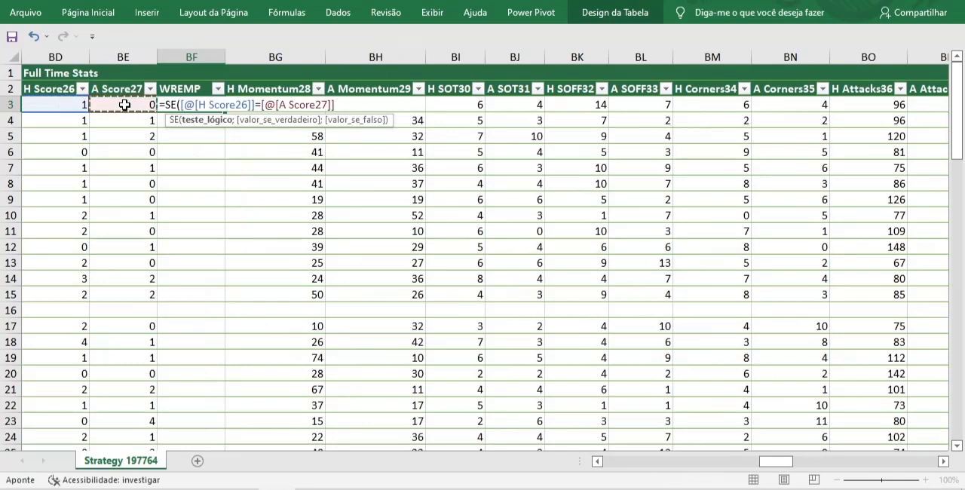
{"action": "type", "text": ";1"}
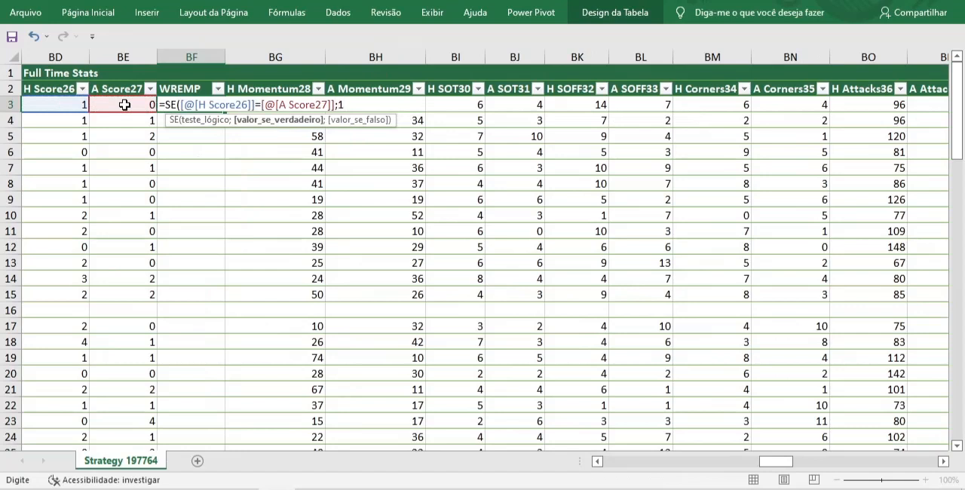
{"action": "type", "text": ";0"}
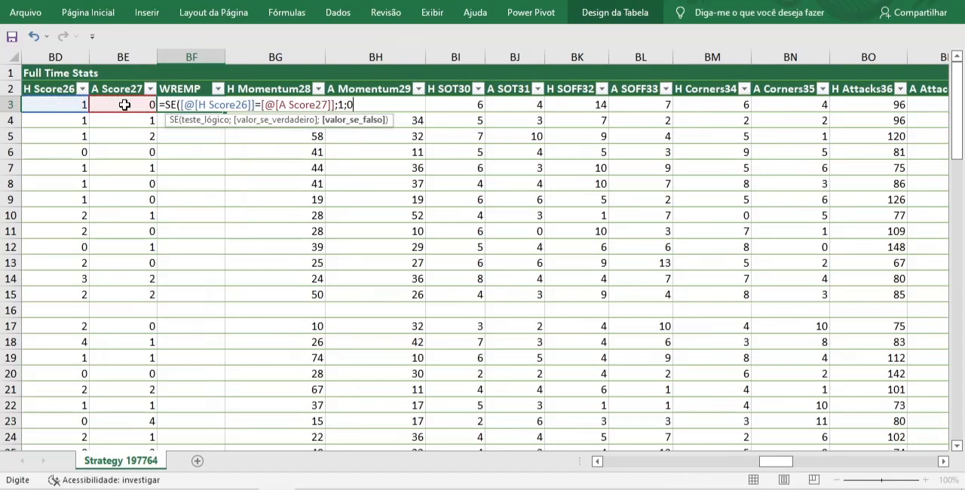
{"action": "type", "text": ")"}
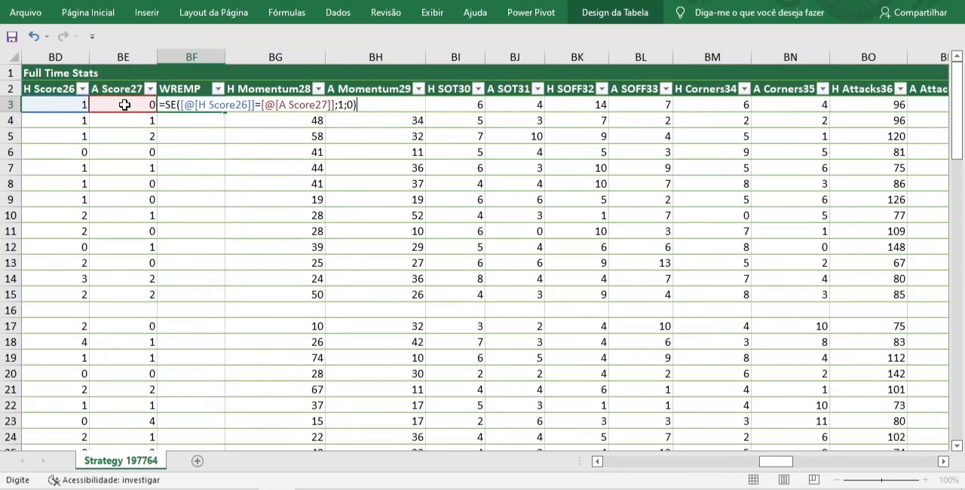
{"action": "key", "text": "Return"}
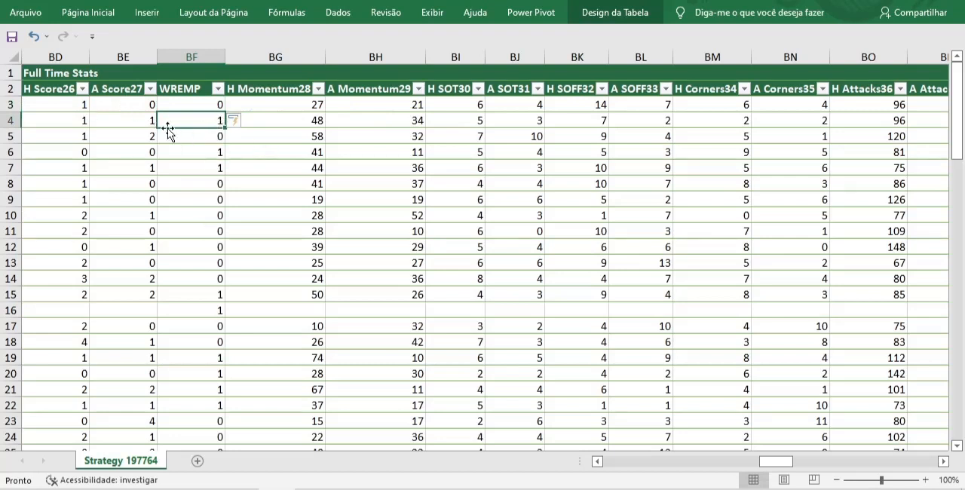
Filter the blank entries out of the H Score26 column and check the WREMP column's average and sum
{"action": "left_click", "coordinate": [220, 168]}
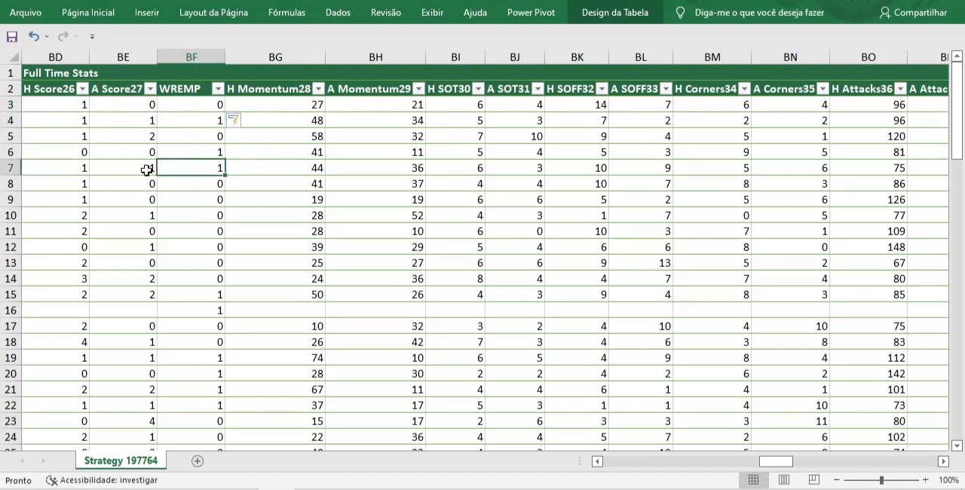
{"action": "left_click", "coordinate": [187, 54]}
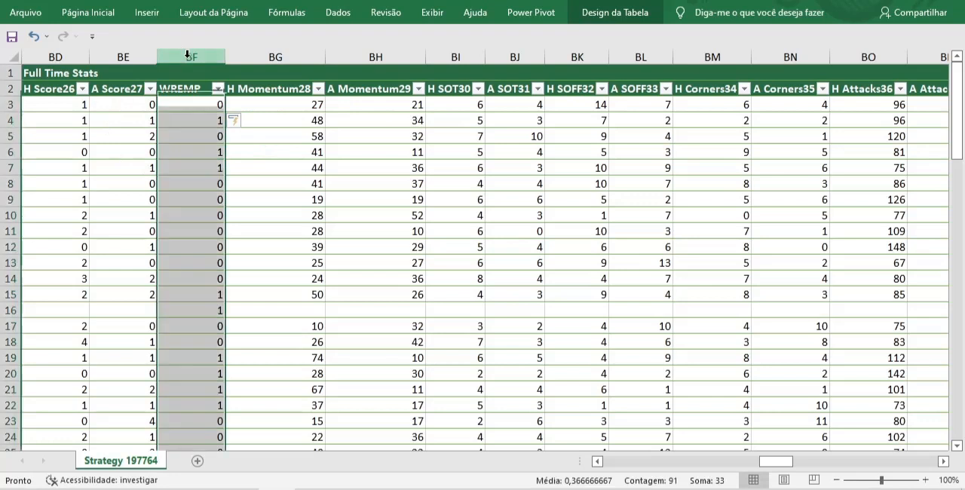
{"action": "left_click", "coordinate": [113, 54]}
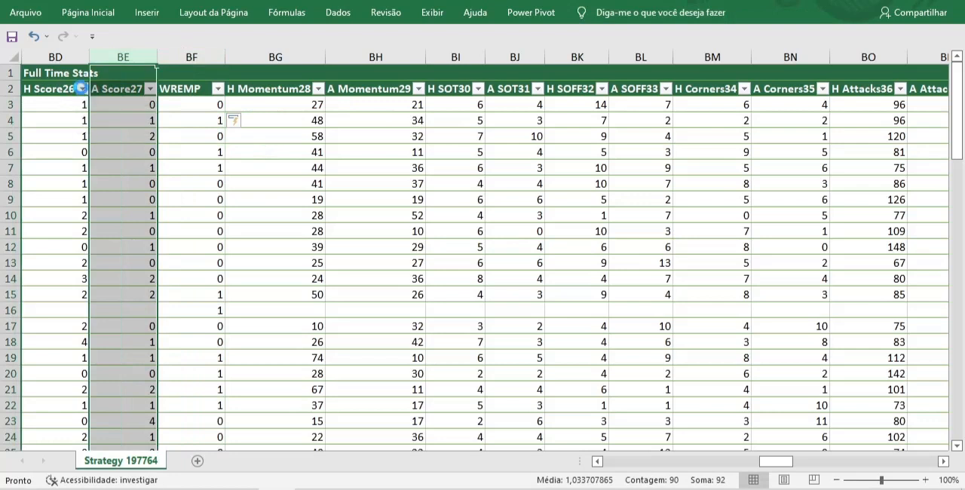
{"action": "left_click", "coordinate": [82, 89]}
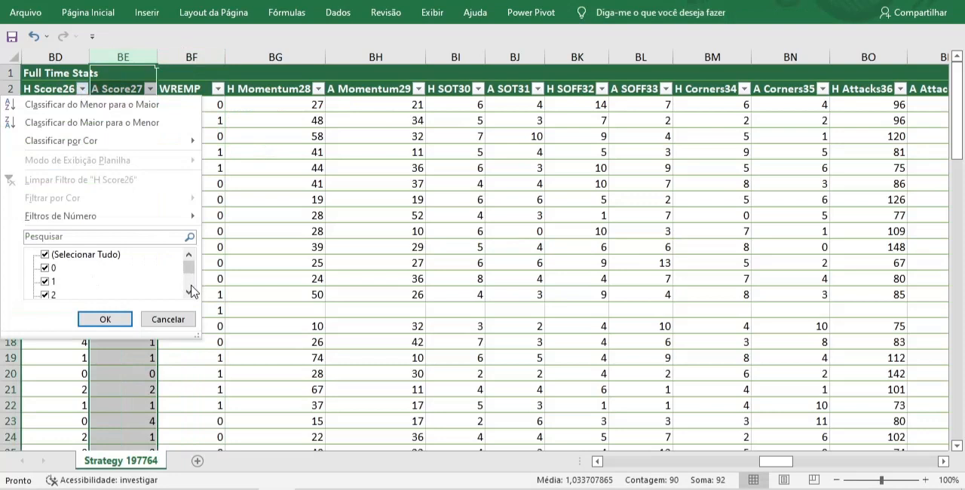
{"action": "scroll", "coordinate": [192, 291], "scroll_direction": "down", "scroll_amount": 1}
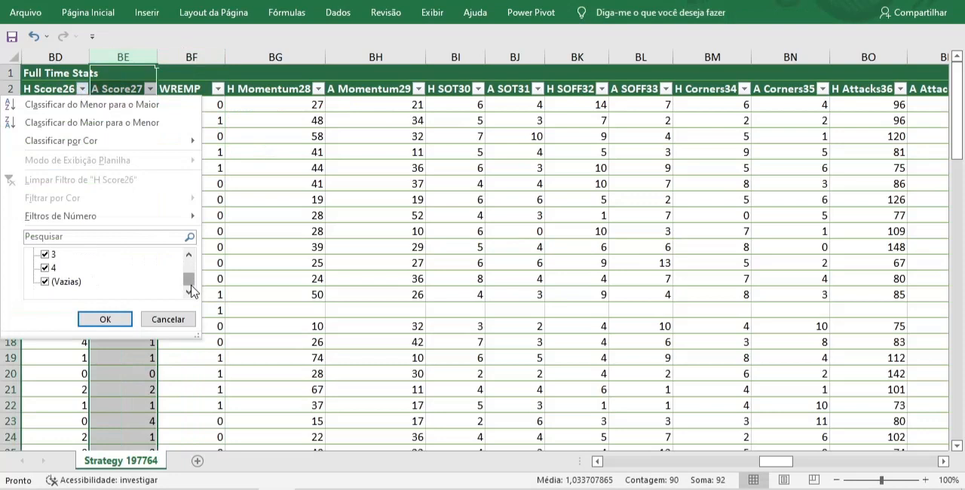
{"action": "left_click", "coordinate": [46, 283]}
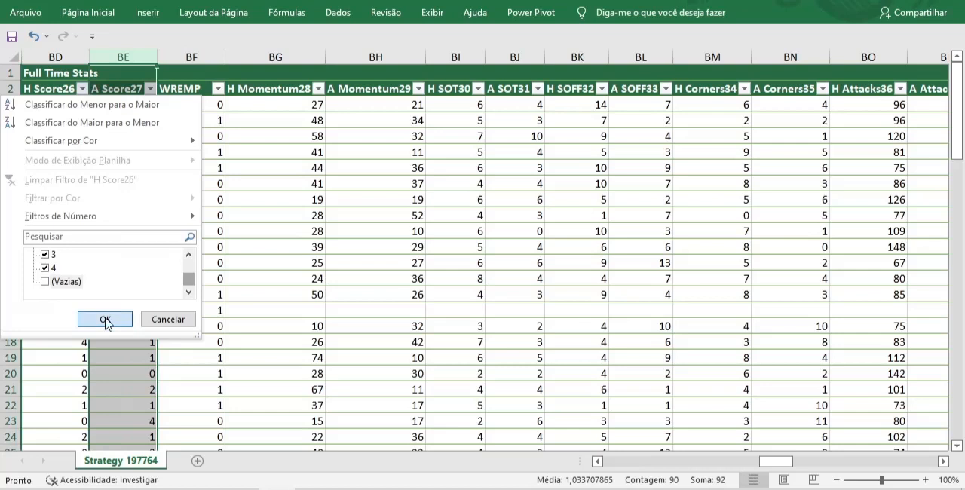
{"action": "left_click", "coordinate": [106, 320]}
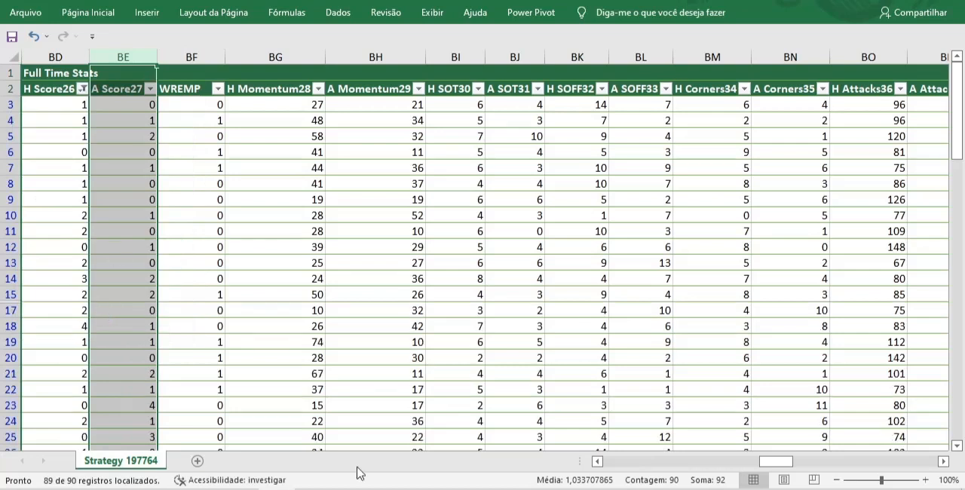
{"action": "left_click", "coordinate": [189, 71]}
{"action": "left_click", "coordinate": [121, 57]}
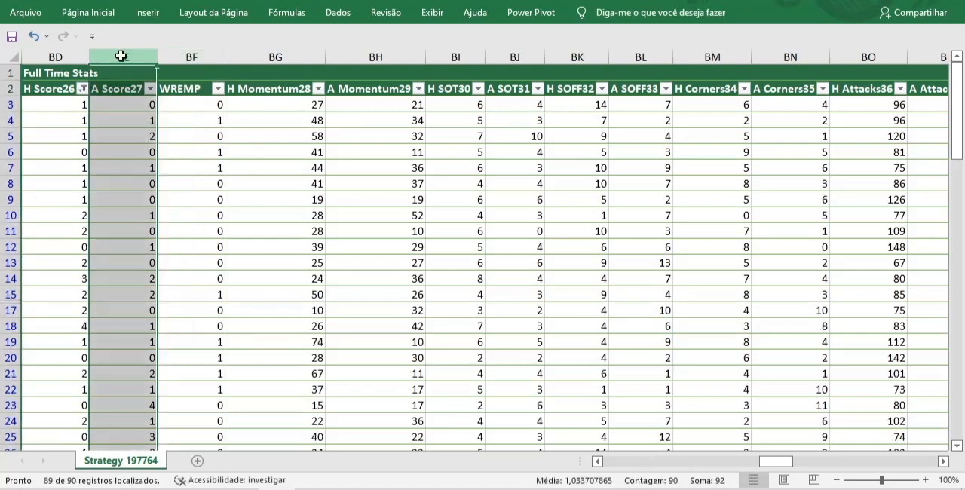
{"action": "left_click", "coordinate": [192, 57]}
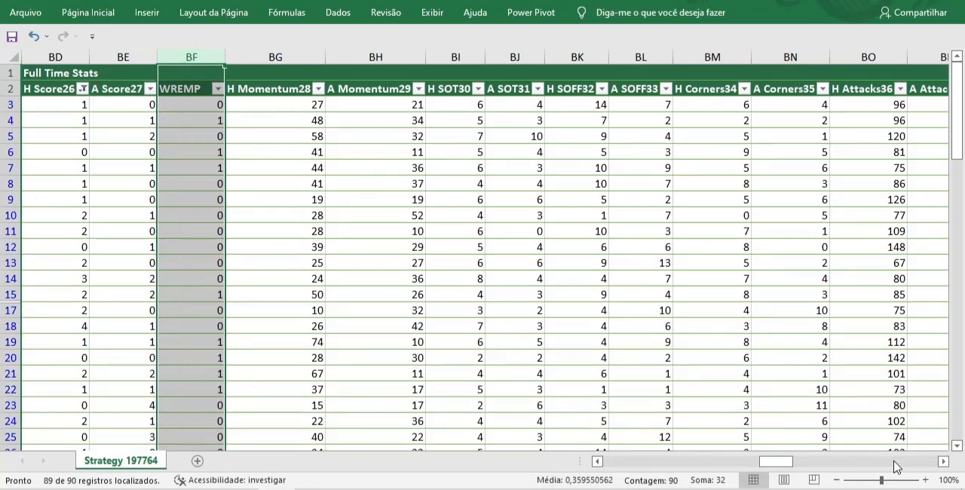
Insert a table column right after 3-Way: Away52 in the Pre-Match Odds section
{"action": "scroll", "coordinate": [895, 466], "scroll_direction": "right", "scroll_amount": 8}
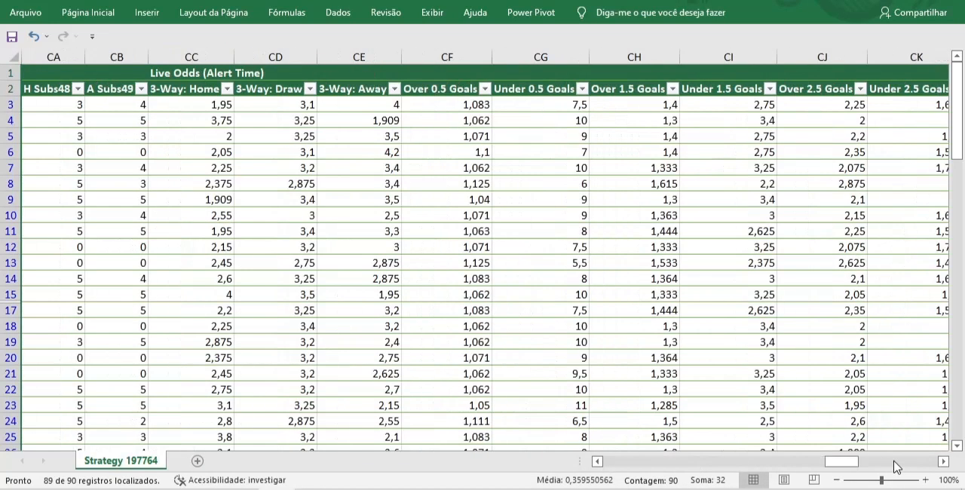
{"action": "left_click", "coordinate": [895, 462]}
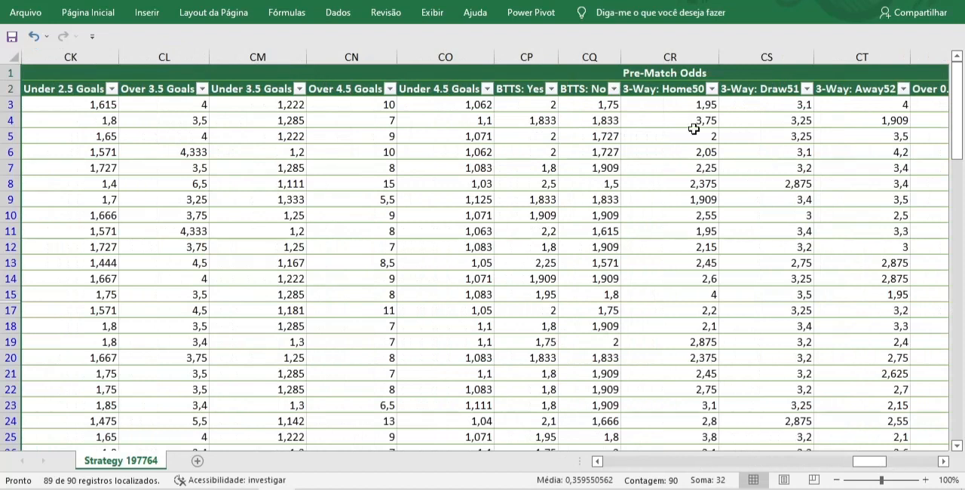
{"action": "mouse_move", "coordinate": [870, 461]}
{"action": "left_mouse_down"}
{"action": "mouse_move", "coordinate": [891, 462]}
{"action": "mouse_move", "coordinate": [882, 462]}
{"action": "left_mouse_up"}
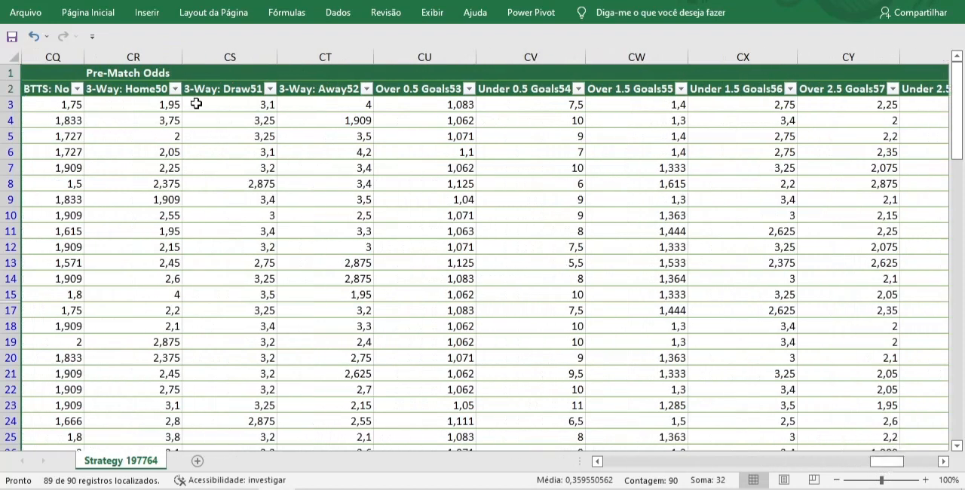
{"action": "left_click_drag", "start_coordinate": [133, 87], "coordinate": [329, 144]}
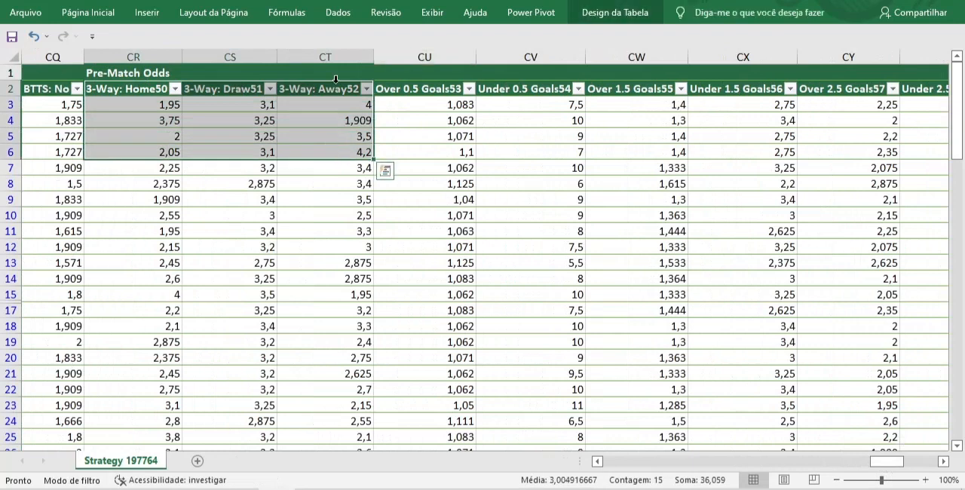
{"action": "left_click", "coordinate": [411, 65]}
{"action": "right_click", "coordinate": [414, 66]}
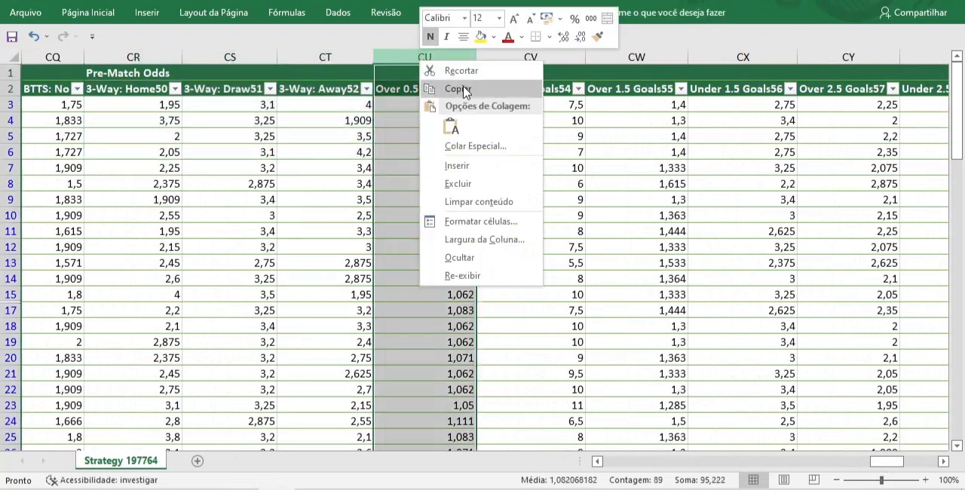
{"action": "left_click", "coordinate": [483, 170]}
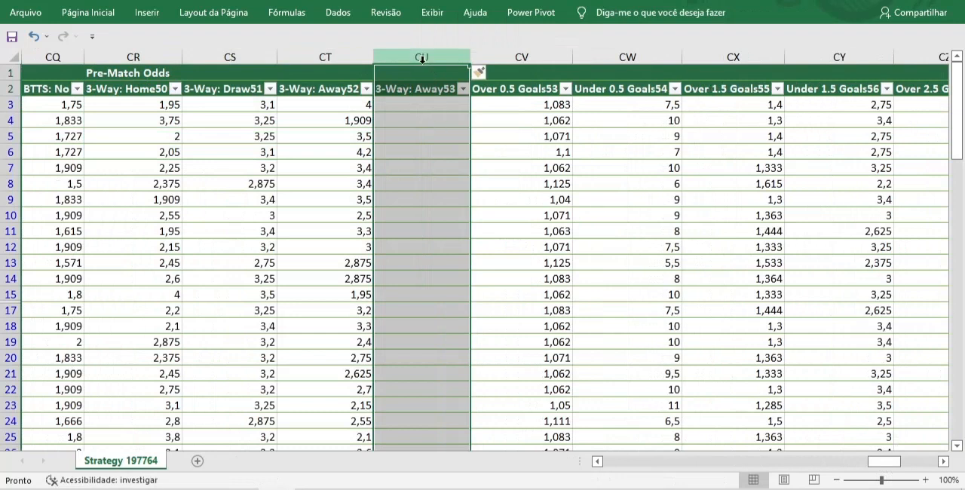
{"action": "left_click", "coordinate": [418, 105]}
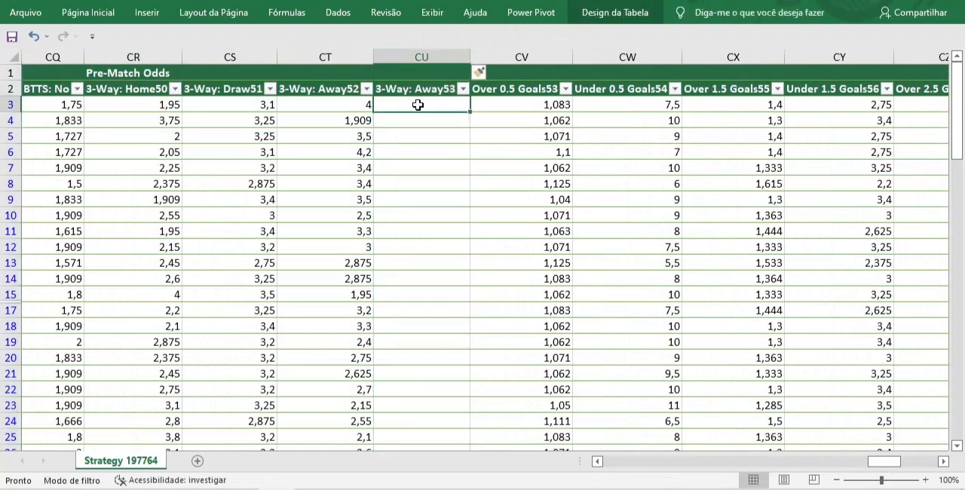
{"action": "type", "text": "=SE"}
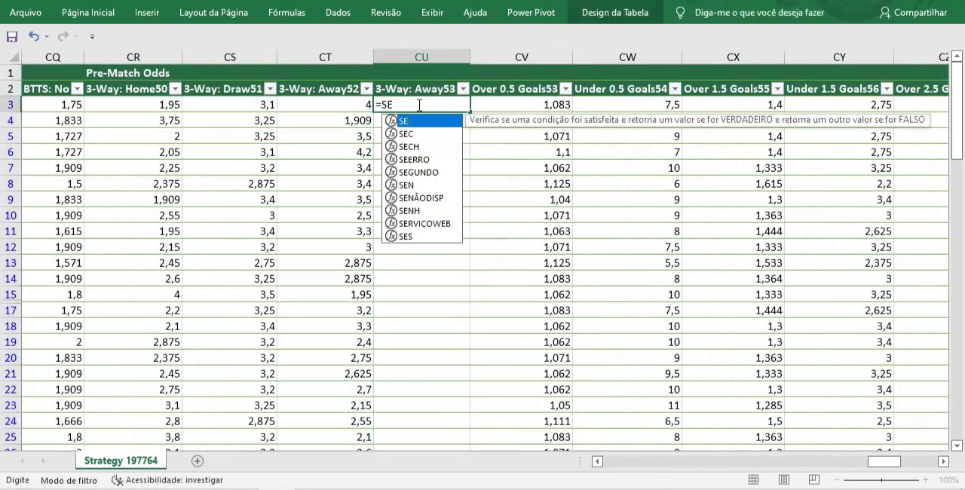
{"action": "type", "text": "("}
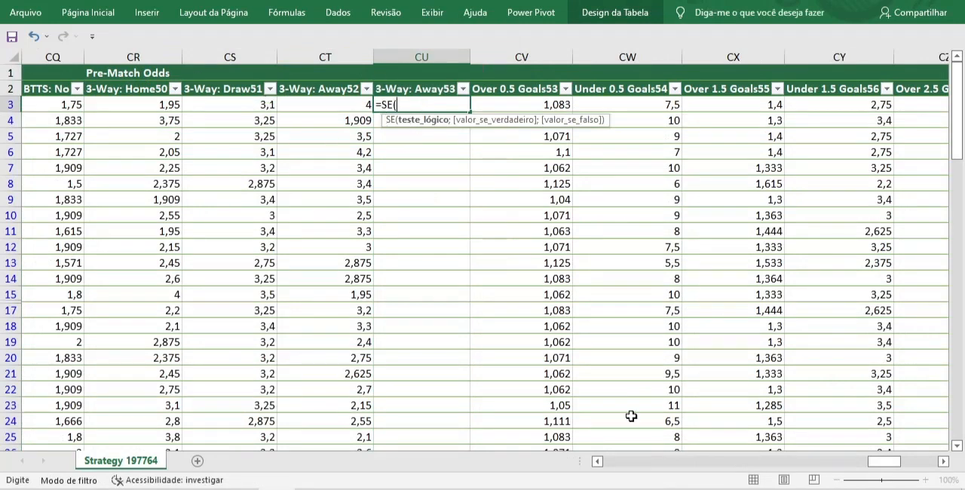
{"action": "scroll", "coordinate": [700, 467], "scroll_direction": "left", "scroll_amount": 14}
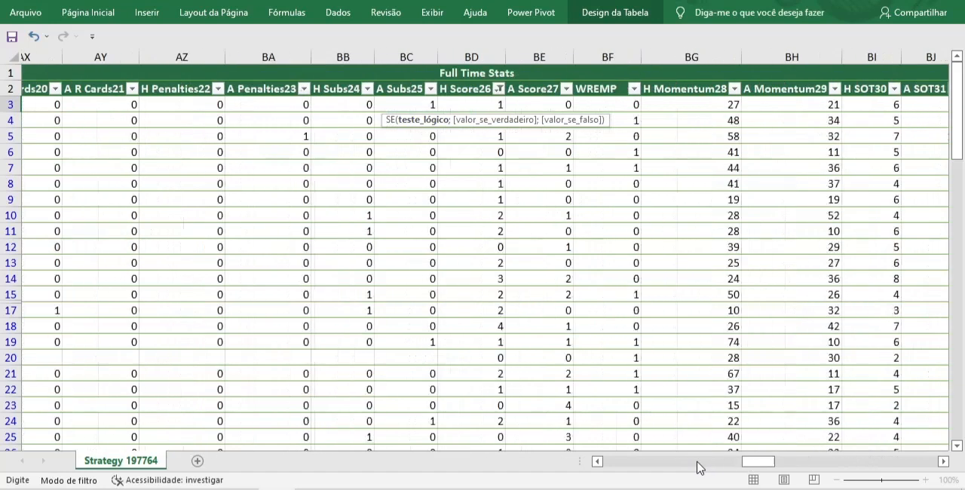
{"action": "scroll", "coordinate": [700, 467], "scroll_direction": "left", "scroll_amount": 1}
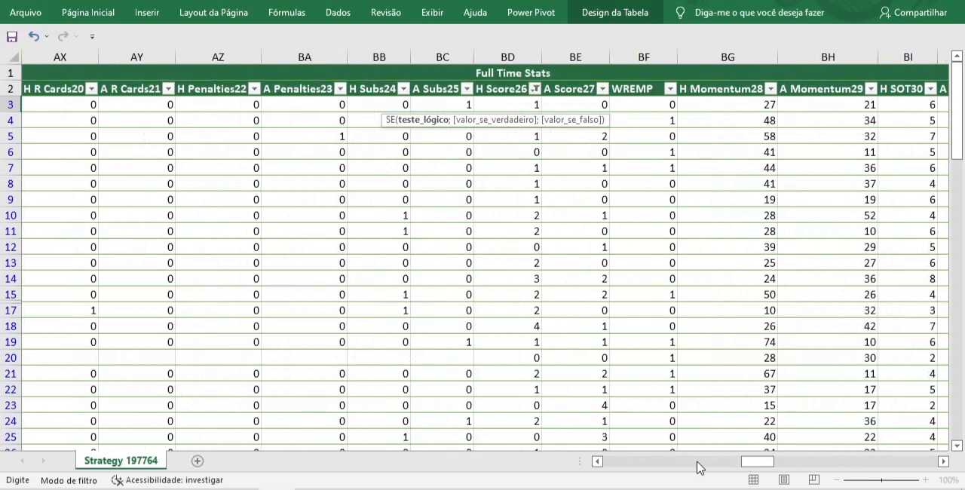
{"action": "left_click", "coordinate": [650, 104]}
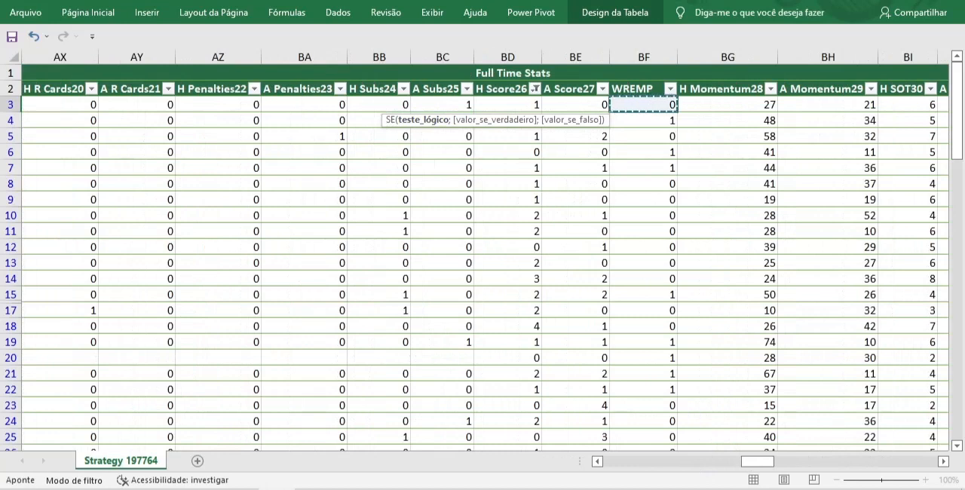
{"action": "scroll", "coordinate": [903, 468], "scroll_direction": "right", "scroll_amount": 1}
{"action": "scroll", "coordinate": [903, 467], "scroll_direction": "right", "scroll_amount": 14}
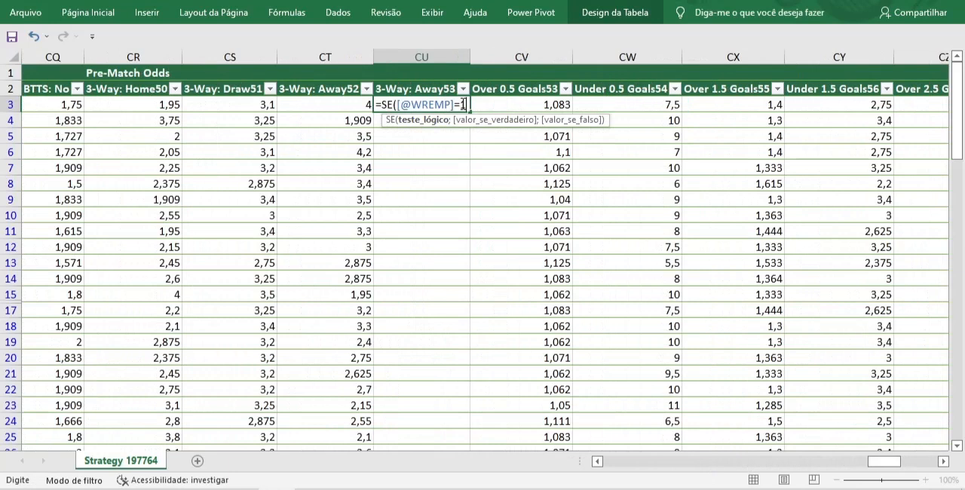
{"action": "type", "text": ";"}
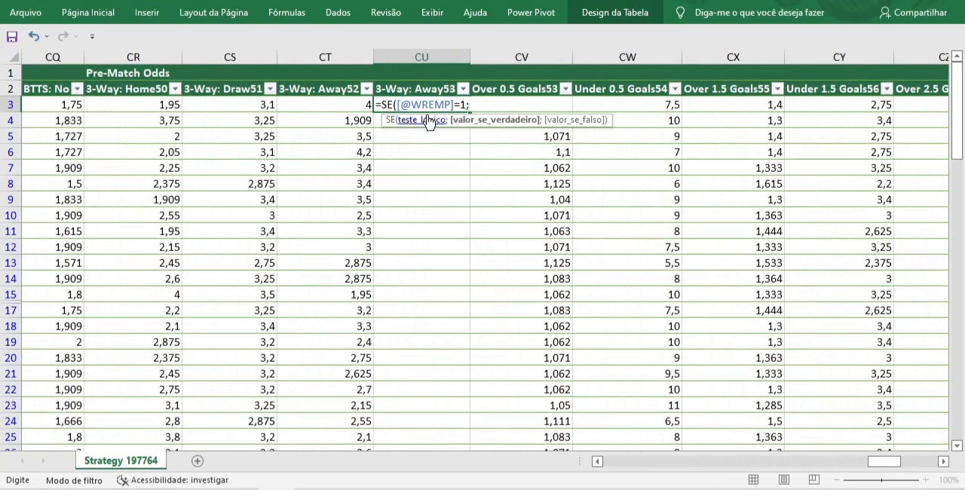
{"action": "left_click", "coordinate": [235, 106]}
{"action": "type", "text": "-1"}
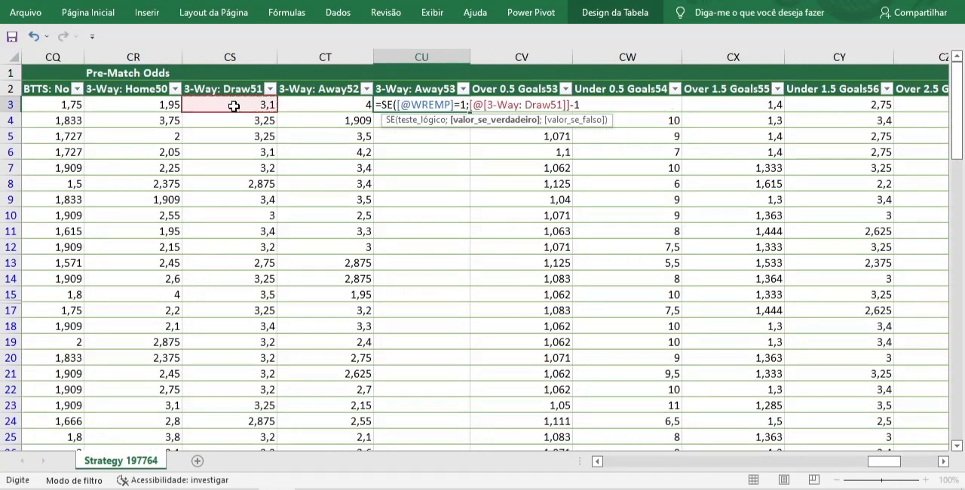
{"action": "type", "text": ";-1"}
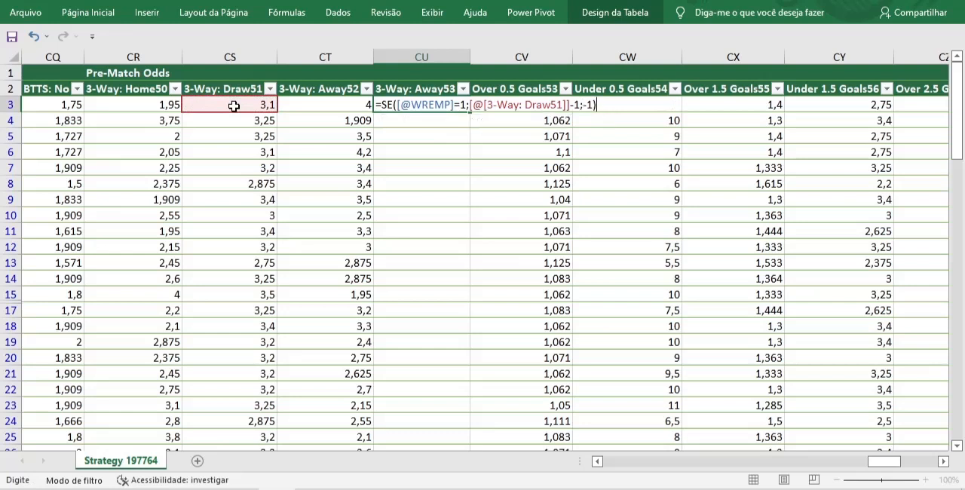
{"action": "key", "text": "Return"}
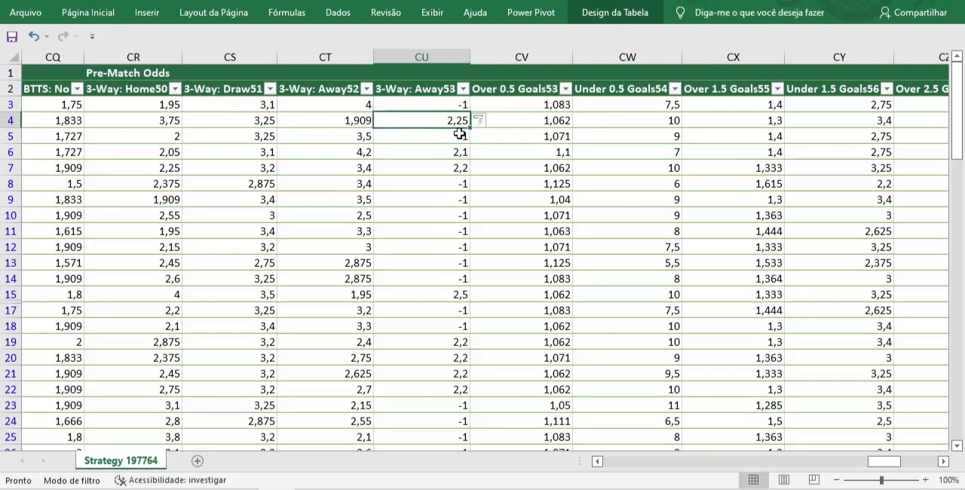
Compare the calculated results with the 3-Way: Draw51 odds in rows 4 and 15, and check the result column's average and sum
{"action": "left_click", "coordinate": [257, 122]}
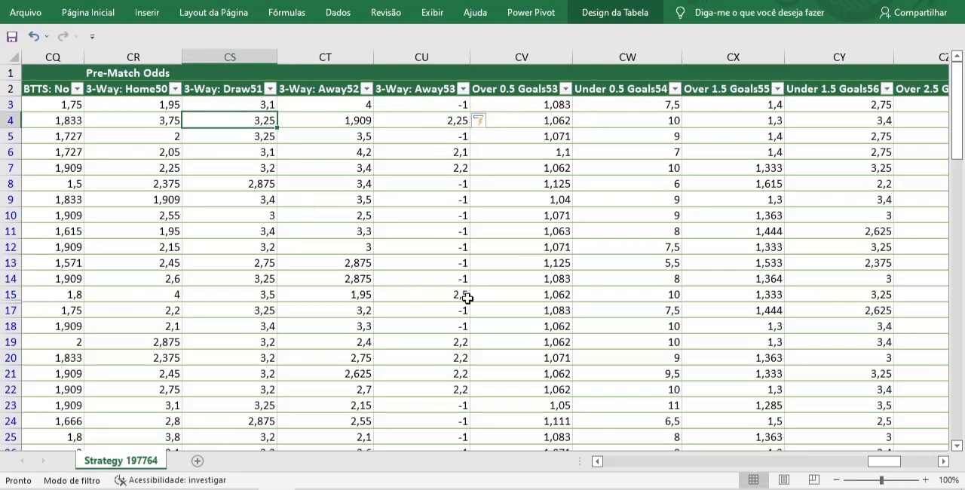
{"action": "left_click", "coordinate": [265, 292]}
{"action": "left_click", "coordinate": [467, 294]}
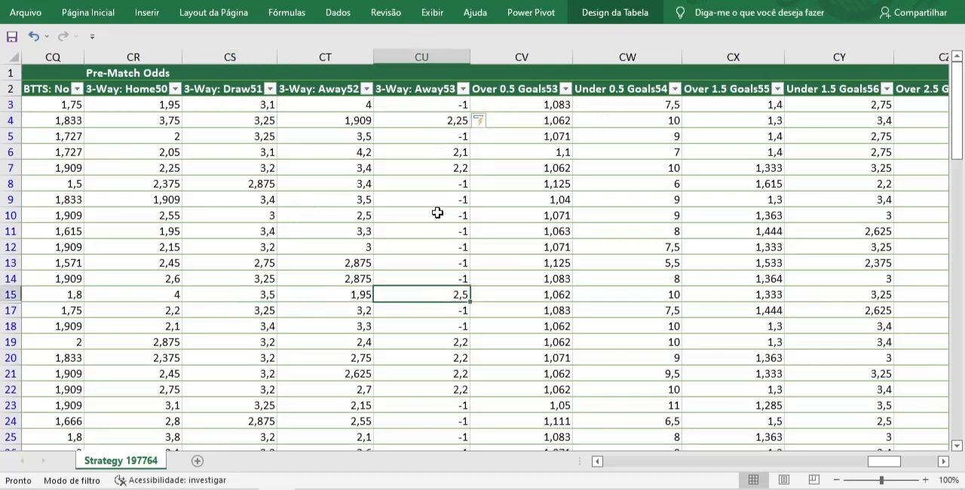
{"action": "left_click", "coordinate": [422, 57]}
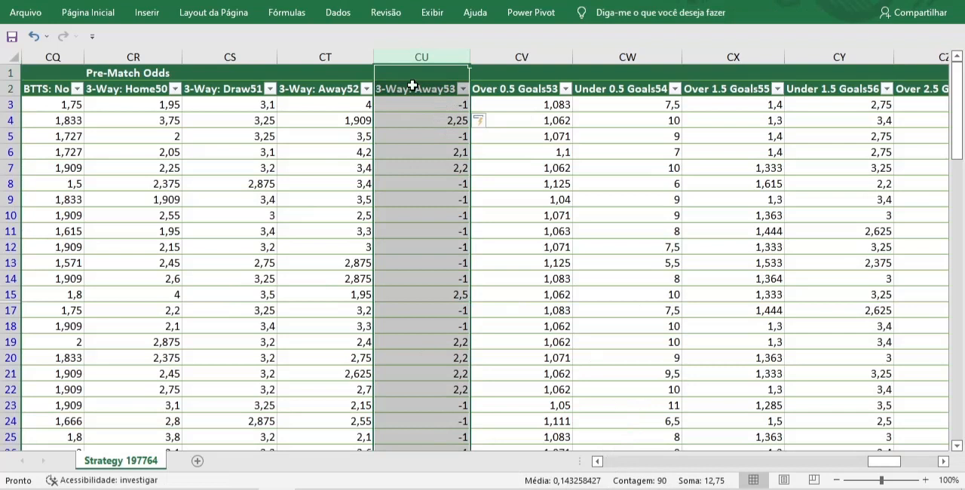
{"action": "left_click", "coordinate": [427, 104]}
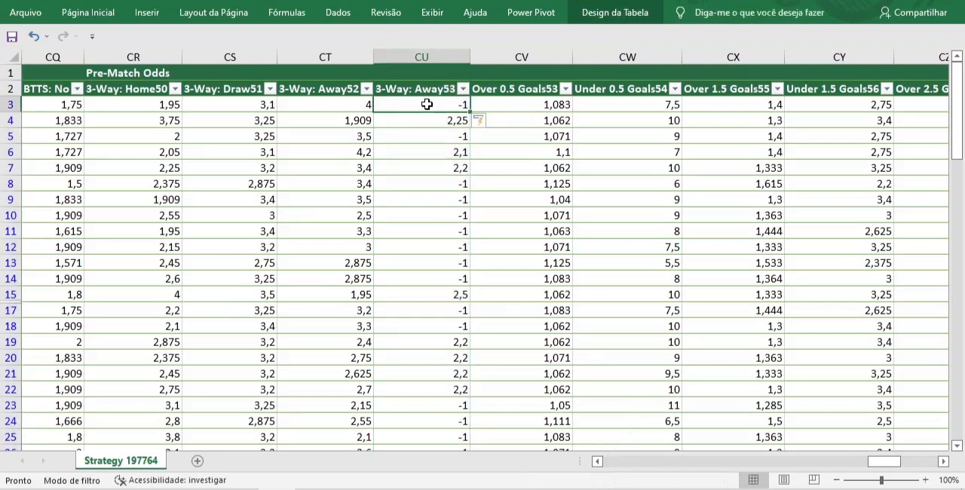
{"action": "key", "text": "ctrl+shift+Down"}
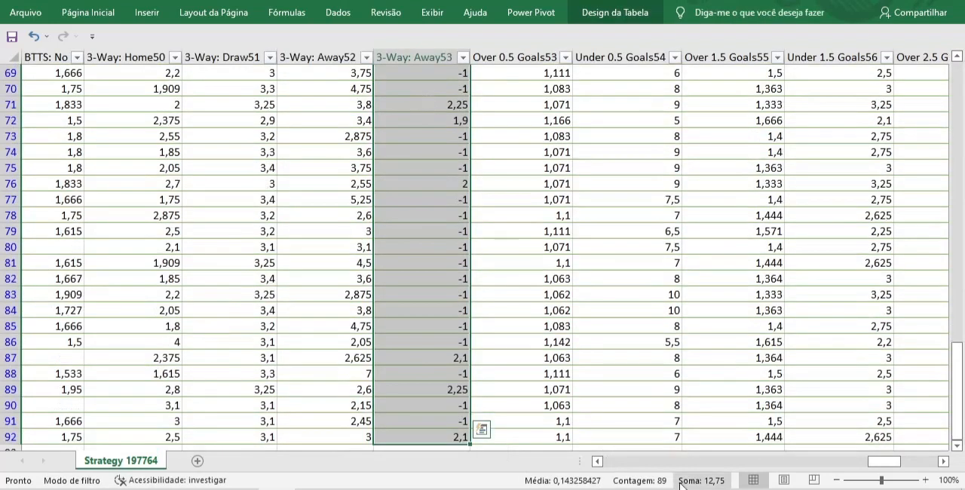
{"action": "left_click_drag", "start_coordinate": [957, 392], "coordinate": [958, 90]}
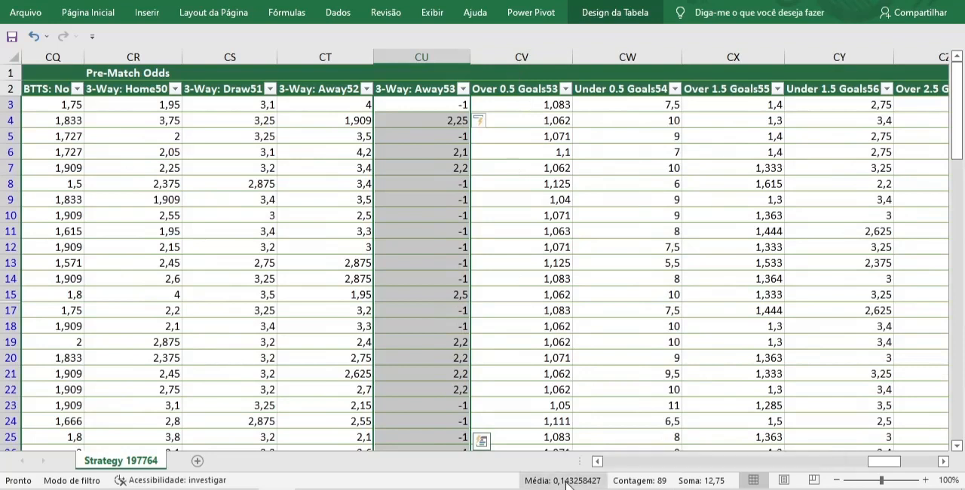
Title the calculated result column after 3-Way: Away52 PLEMP
{"action": "left_click", "coordinate": [427, 141]}
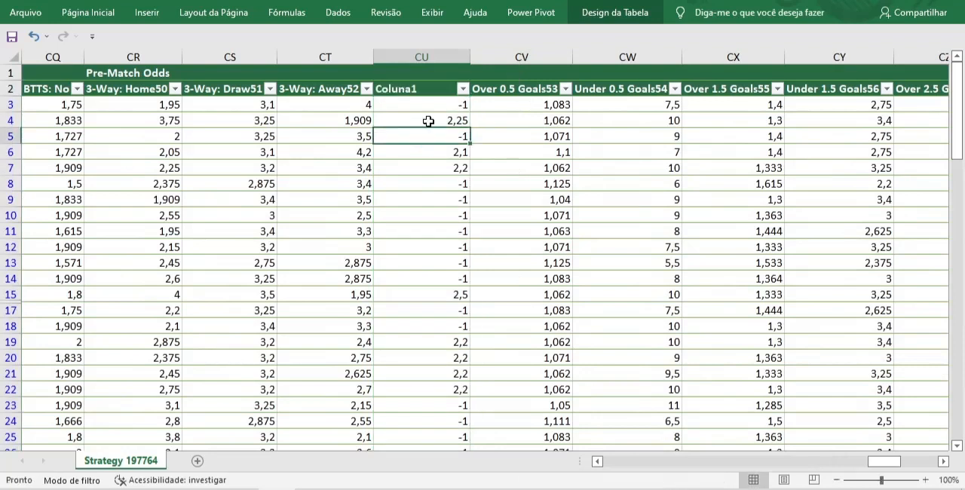
{"action": "left_click", "coordinate": [431, 89]}
{"action": "type", "text": "PLEMP"}
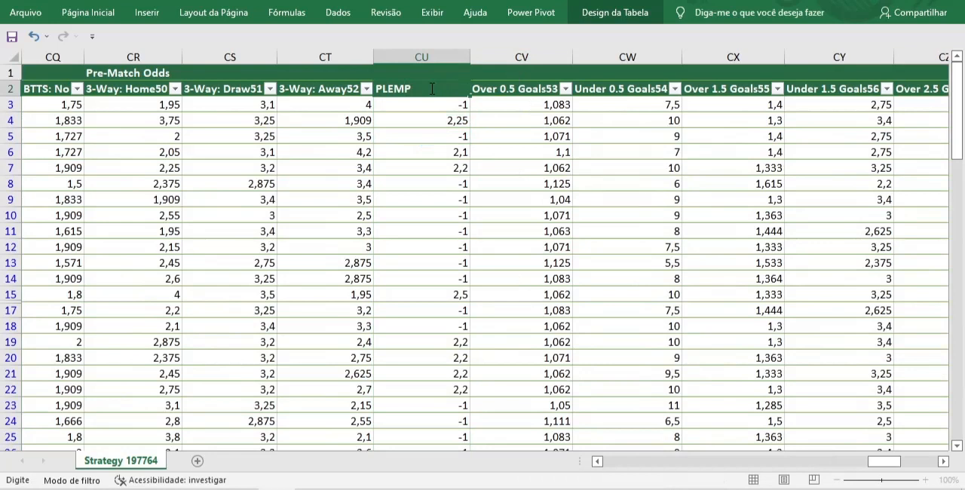
{"action": "key", "text": "Return"}
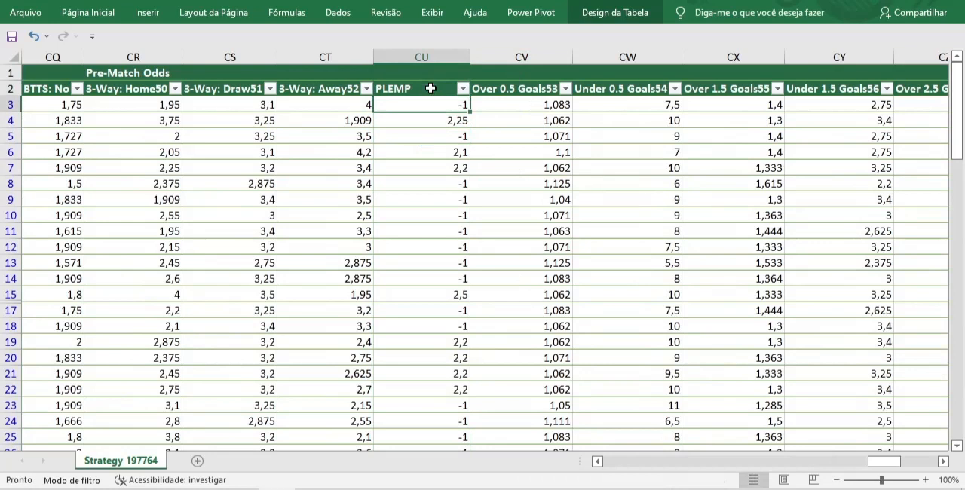
Insert a table column right after PLEMP and title it PLACEMP
{"action": "right_click", "coordinate": [499, 56]}
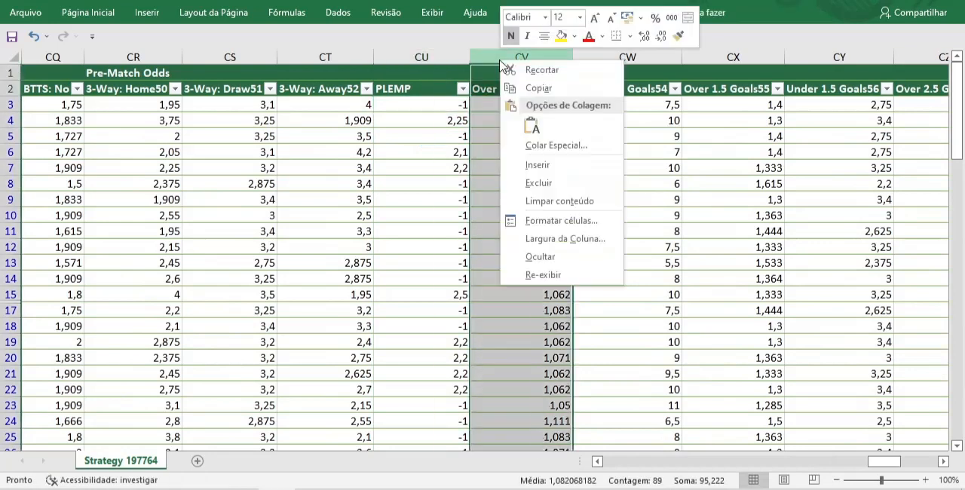
{"action": "left_click", "coordinate": [564, 162]}
{"action": "left_click", "coordinate": [499, 93]}
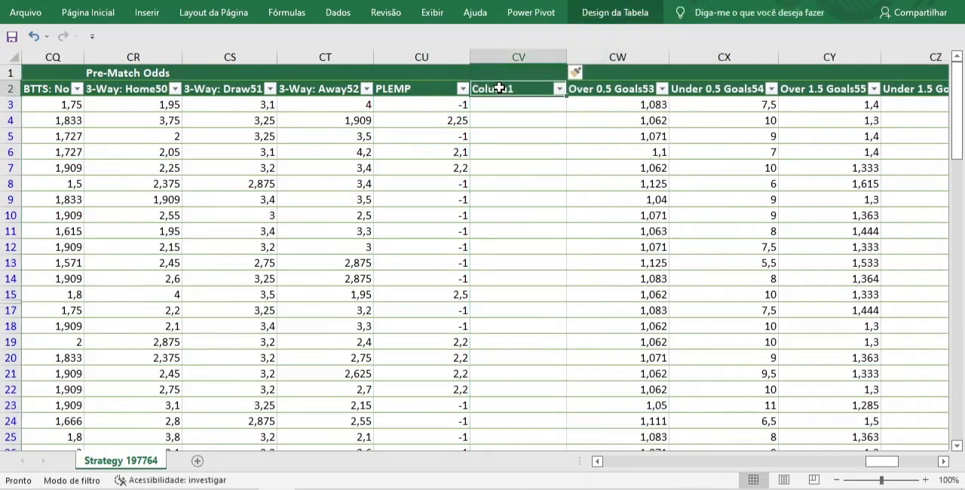
{"action": "type", "text": "PLAC"}
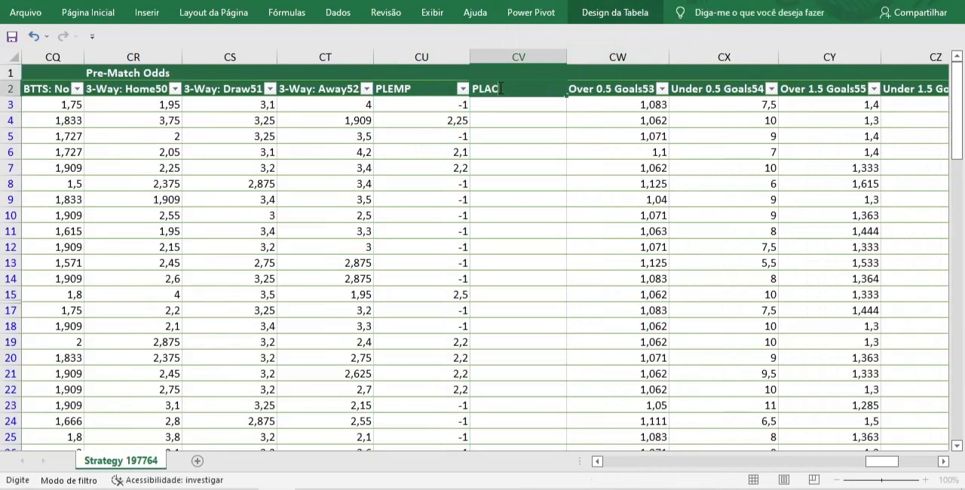
{"action": "type", "text": "EMP"}
{"action": "key", "text": "Return"}
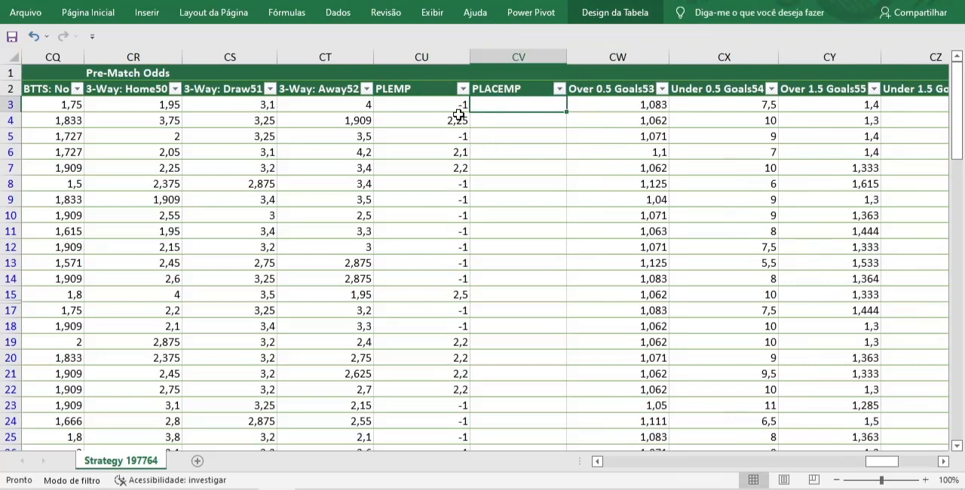
Fill the PLACEMP column with a running total of PLEMP by entering =SOMA($CU$3:CU6) in row 6
{"action": "key", "text": "Down"}
{"action": "key", "text": "Down"}
{"action": "key", "text": "Down"}
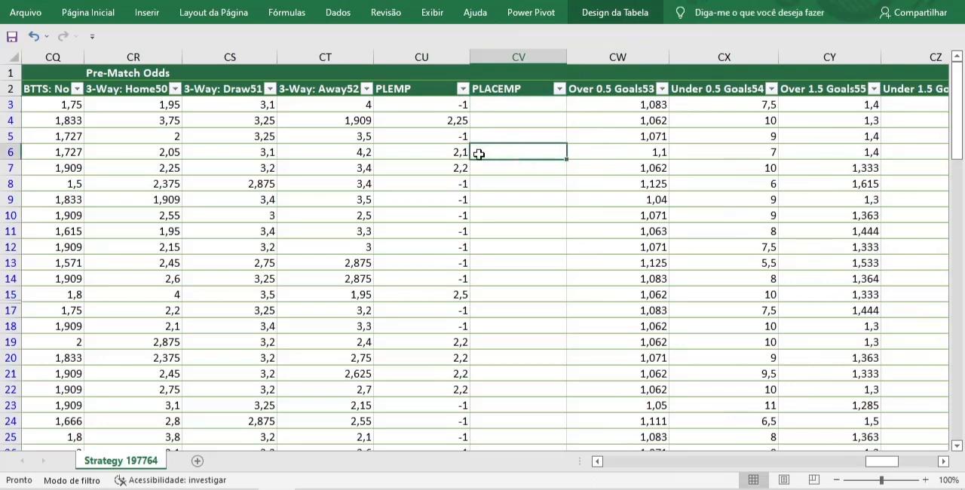
{"action": "type", "text": "="}
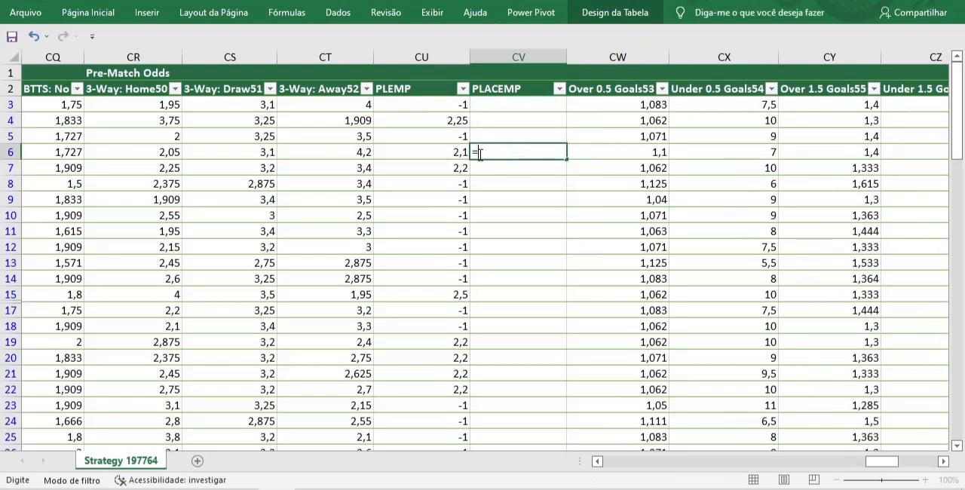
{"action": "type", "text": "SOMA("}
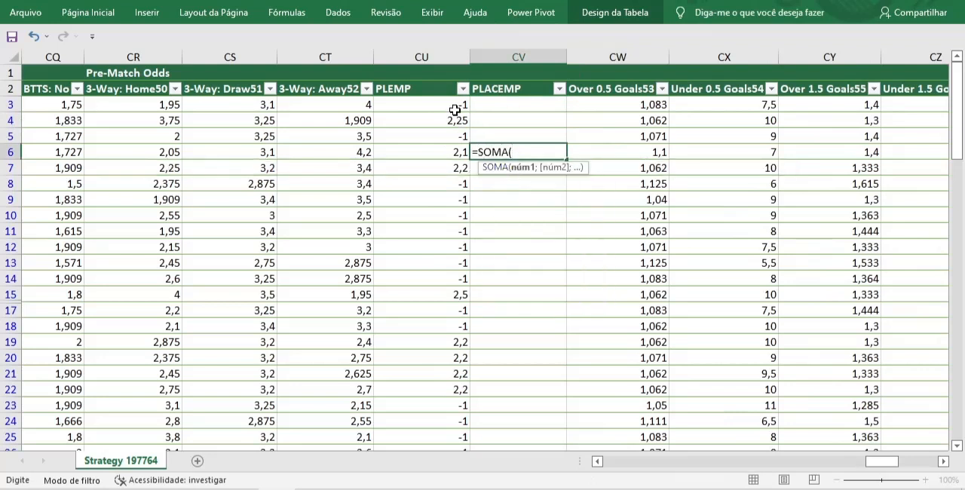
{"action": "left_click_drag", "start_coordinate": [445, 104], "coordinate": [438, 155]}
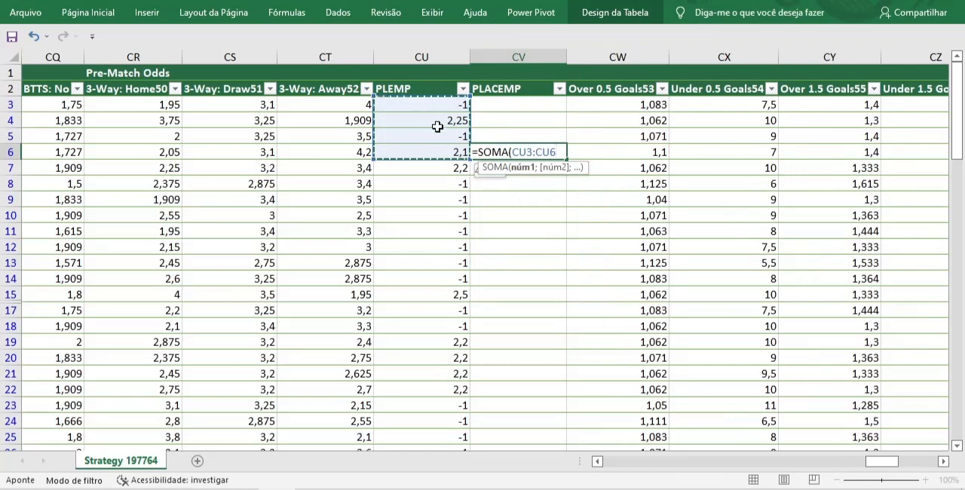
{"action": "left_click", "coordinate": [522, 153]}
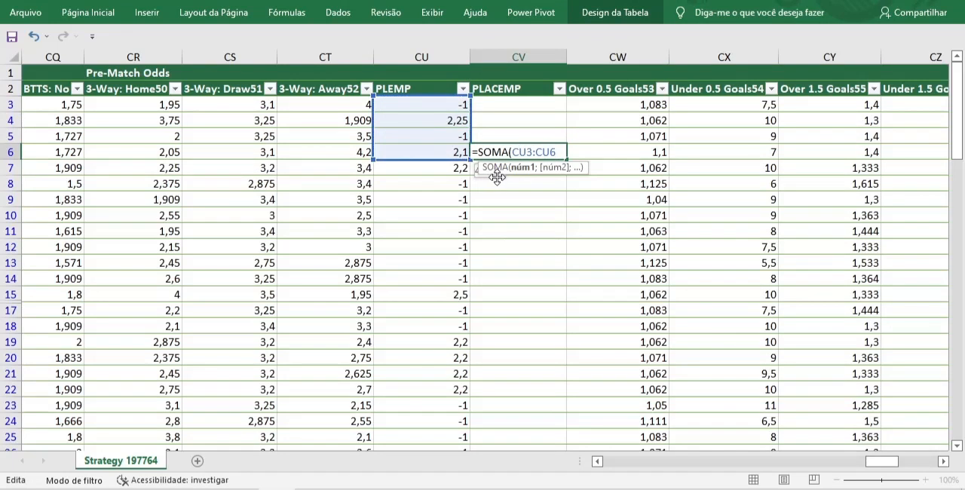
{"action": "key", "text": "F4"}
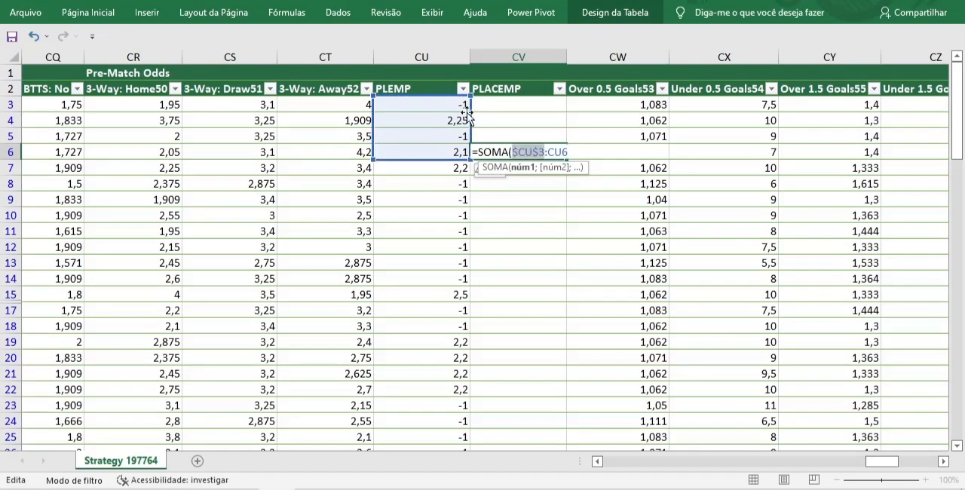
{"action": "left_click", "coordinate": [578, 155]}
{"action": "key", "text": "Return"}
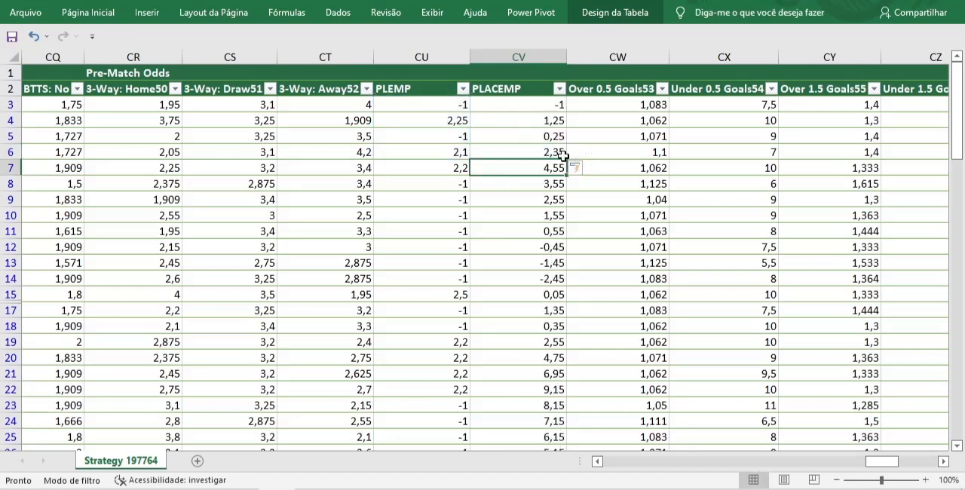
Check the running totals in PLACEMP rows 6 and 14 against the PLEMP results in rows 3 to 6 and 8 to 14
{"action": "left_click_drag", "start_coordinate": [453, 105], "coordinate": [442, 152]}
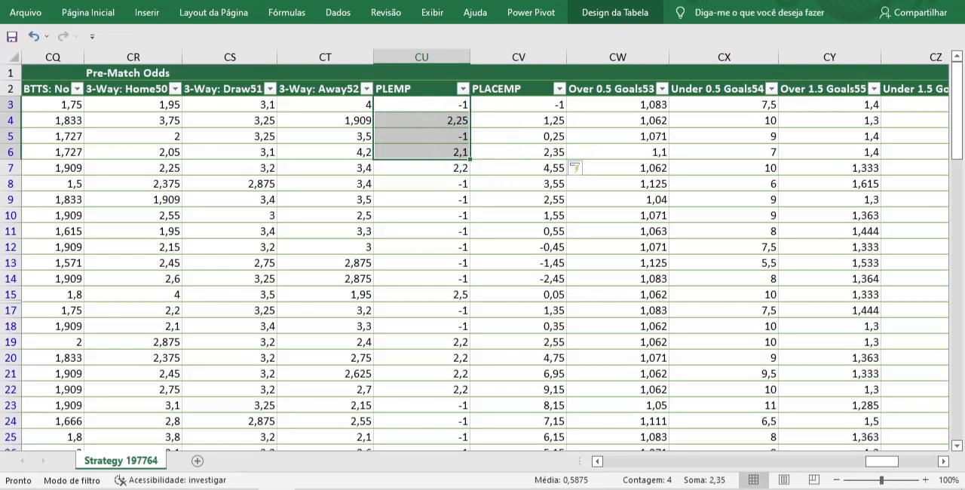
{"action": "left_click", "coordinate": [550, 153]}
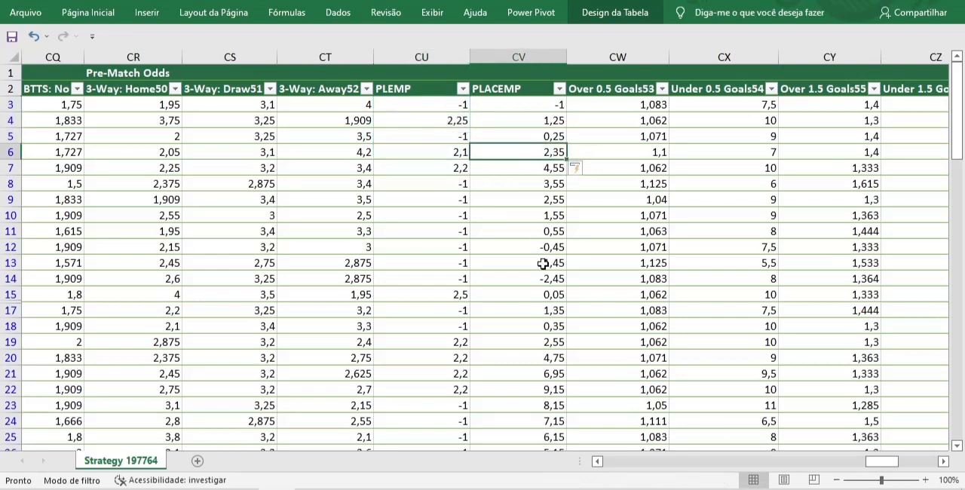
{"action": "left_click_drag", "start_coordinate": [457, 185], "coordinate": [451, 273]}
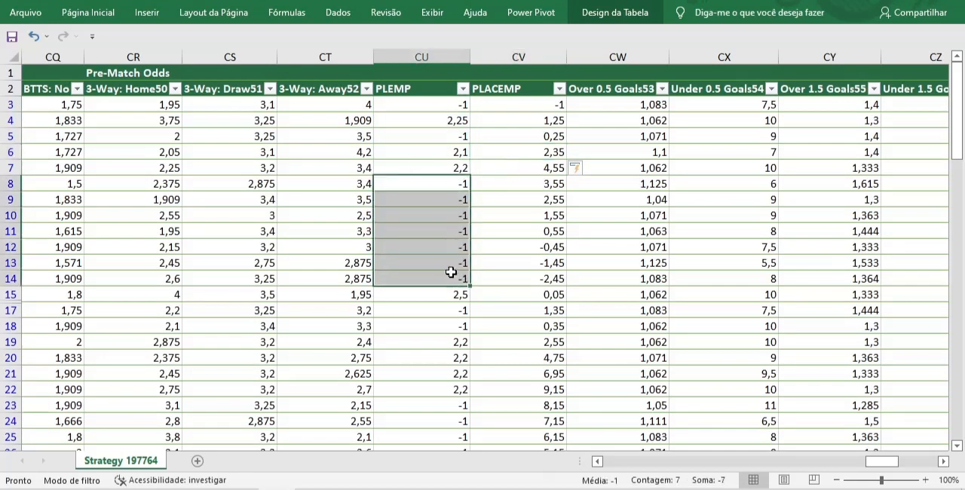
{"action": "left_click", "coordinate": [558, 280]}
Compare the sum of the PLEMP column with the final PLACEMP running total in row 92 of the filtered table
{"action": "key", "text": "ctrl+space"}
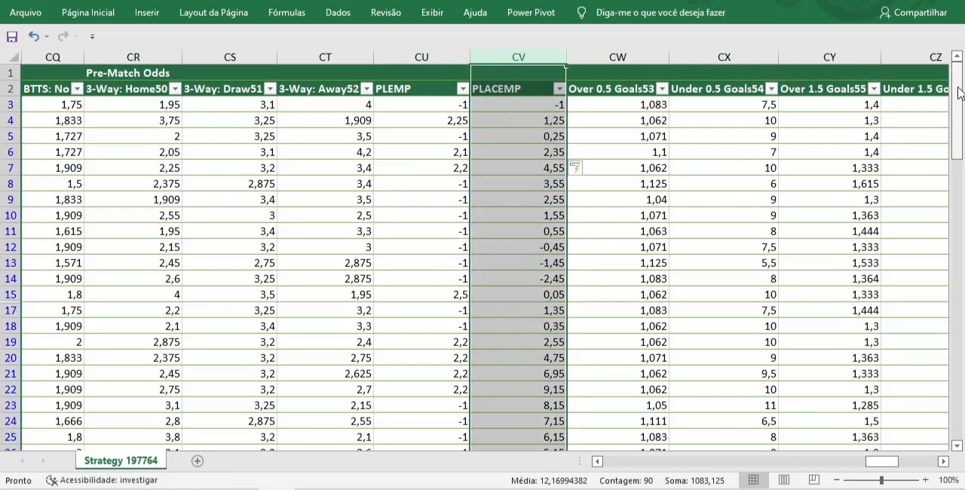
{"action": "left_click", "coordinate": [433, 51]}
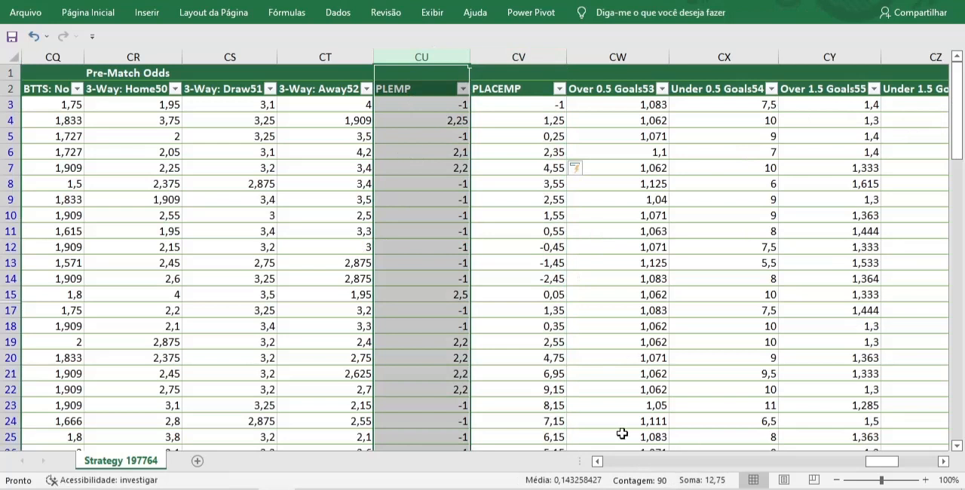
{"action": "left_click", "coordinate": [540, 419]}
{"action": "left_click_drag", "start_coordinate": [959, 139], "coordinate": [959, 223]}
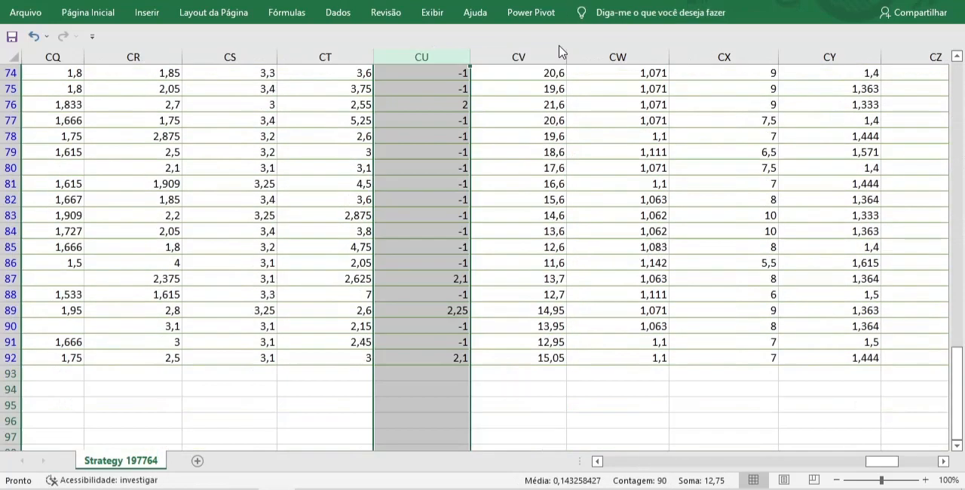
{"action": "left_click", "coordinate": [559, 51]}
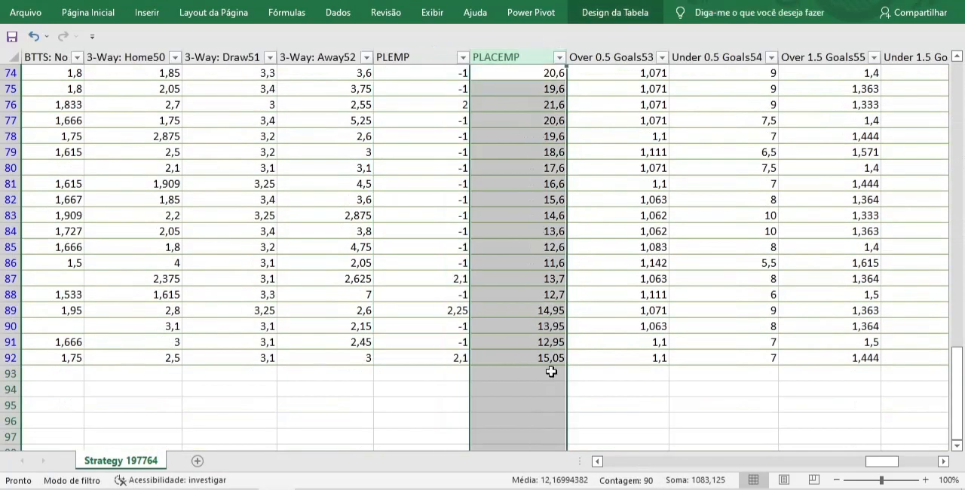
{"action": "left_click", "coordinate": [550, 358]}
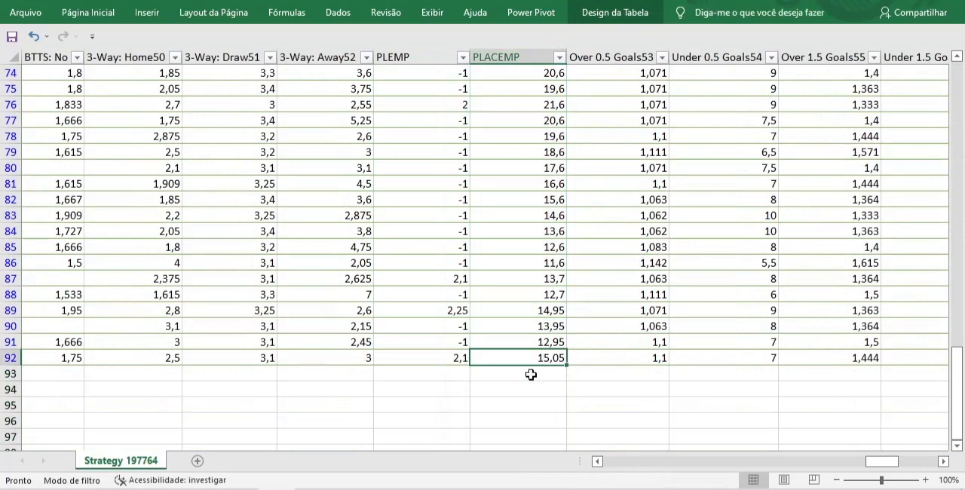
{"action": "left_click", "coordinate": [430, 52]}
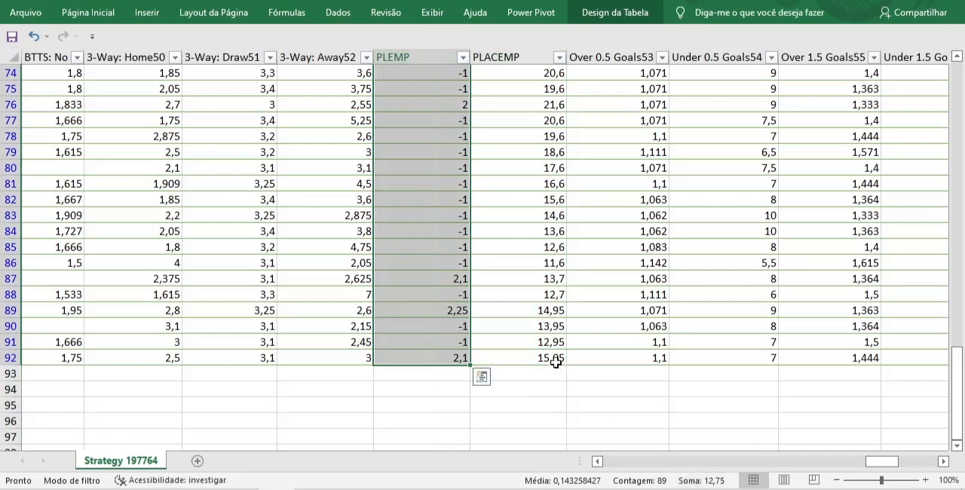
{"action": "left_click", "coordinate": [535, 52]}
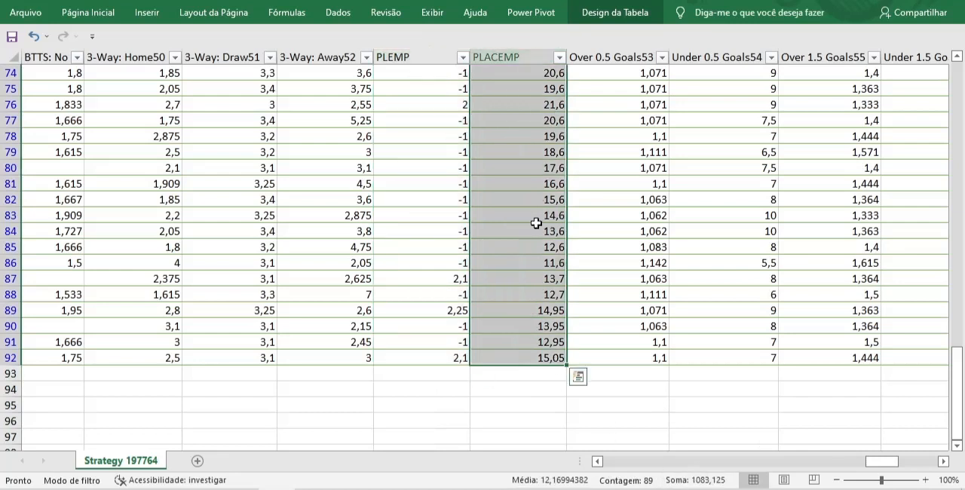
{"action": "left_click", "coordinate": [551, 359]}
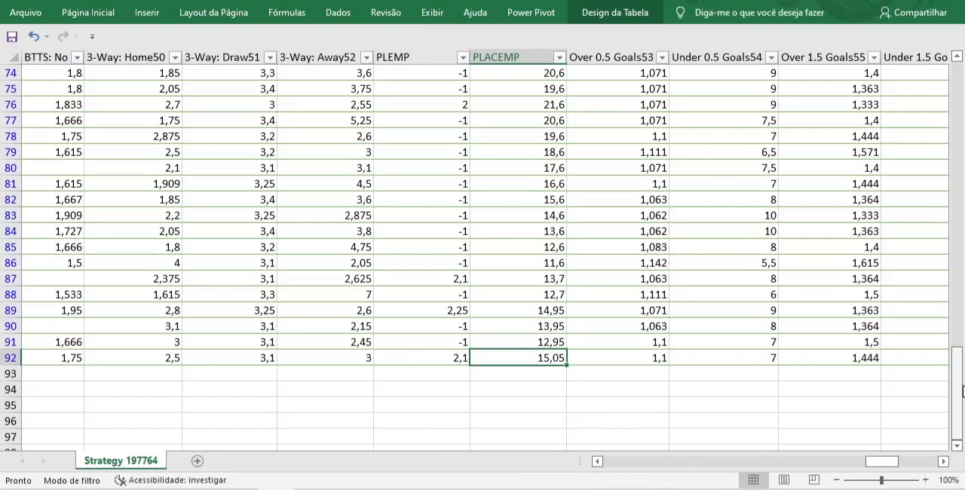
Clear the filter on the H Score26 column in the Full Time Stats section
{"action": "left_click_drag", "start_coordinate": [961, 389], "coordinate": [959, 83]}
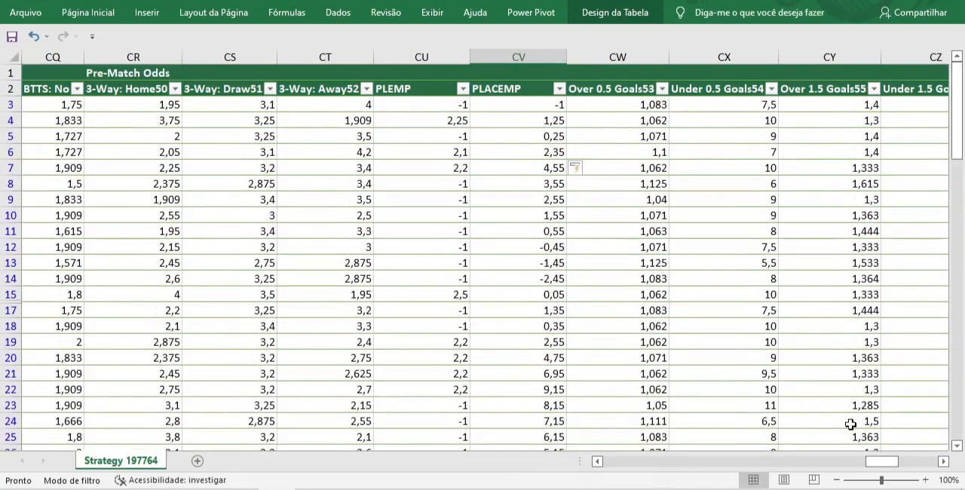
{"action": "left_click", "coordinate": [778, 463]}
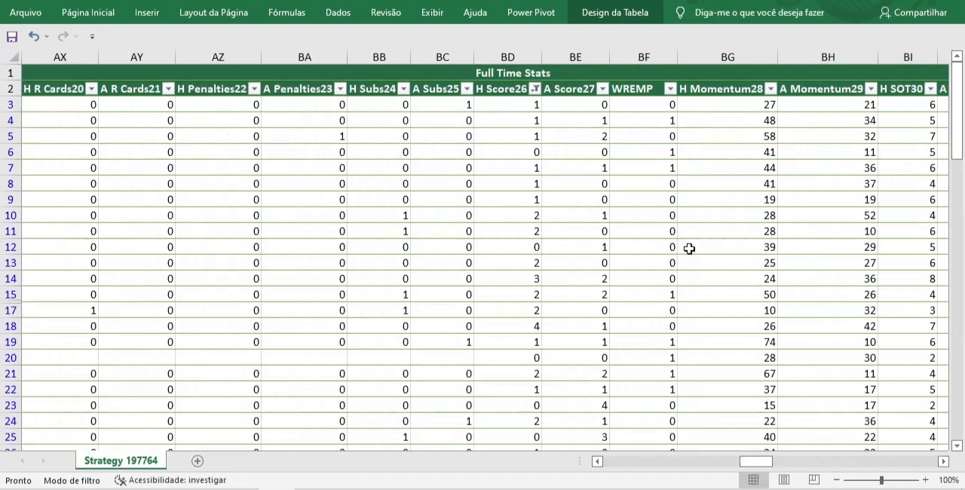
{"action": "left_click", "coordinate": [535, 89]}
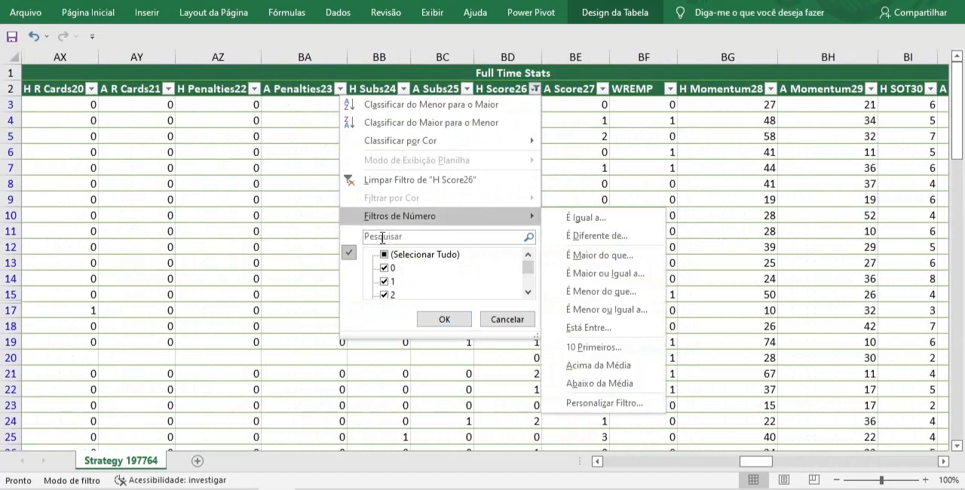
{"action": "left_click", "coordinate": [383, 178]}
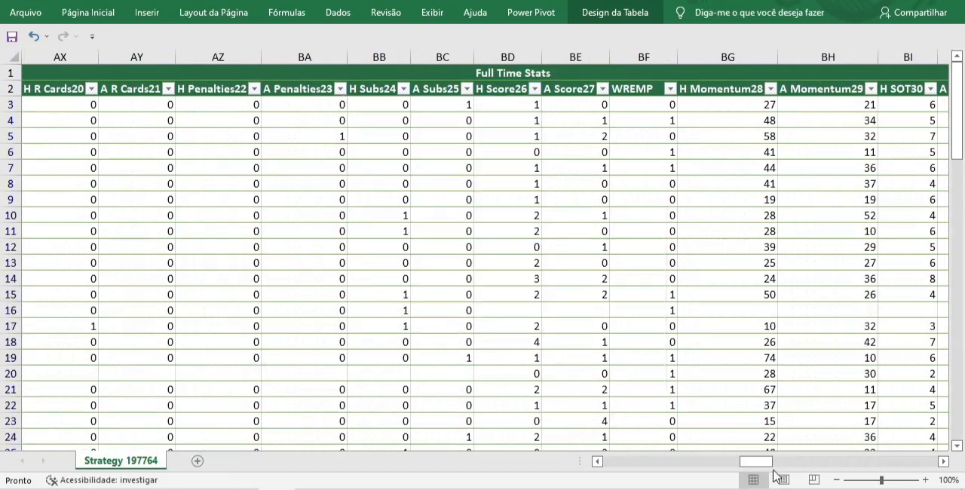
Check the PLEMP column's sum against the PLACEMP value in row 92 with all matches shown
{"action": "left_click_drag", "start_coordinate": [756, 462], "coordinate": [882, 481]}
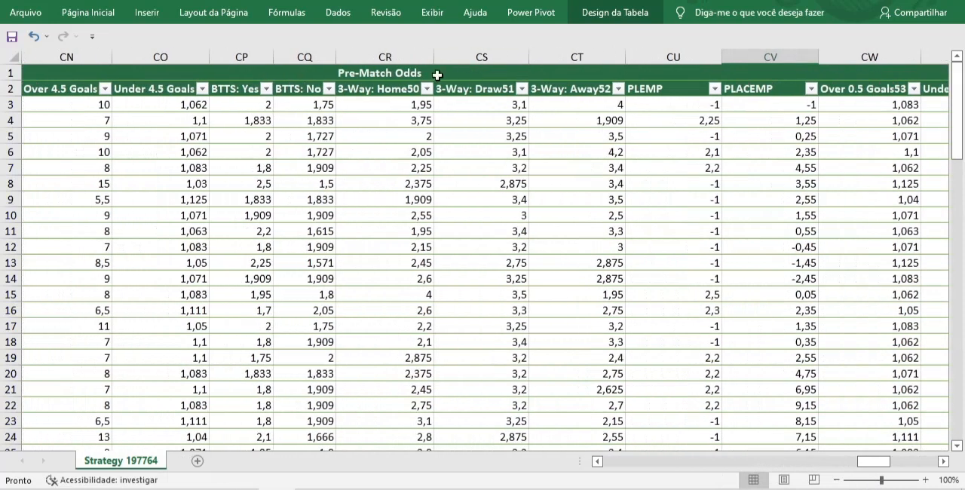
{"action": "left_click", "coordinate": [670, 81]}
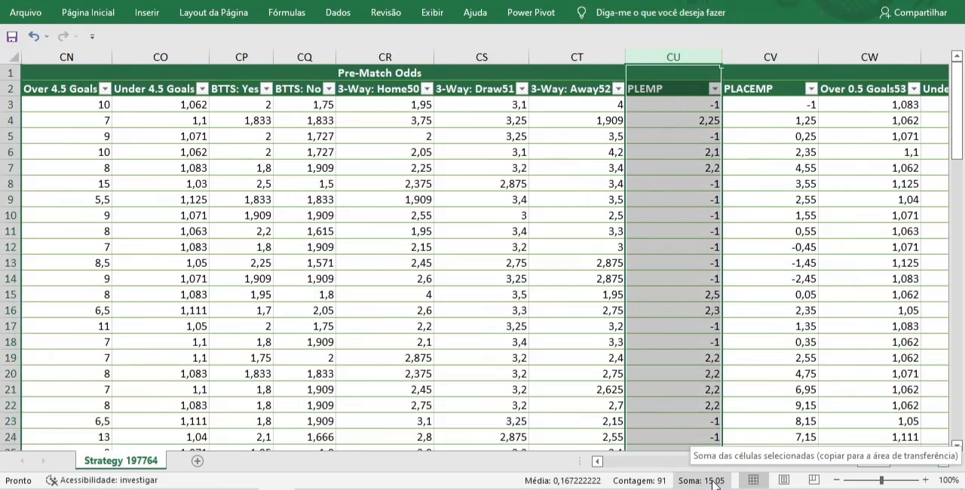
{"action": "left_click", "coordinate": [784, 57]}
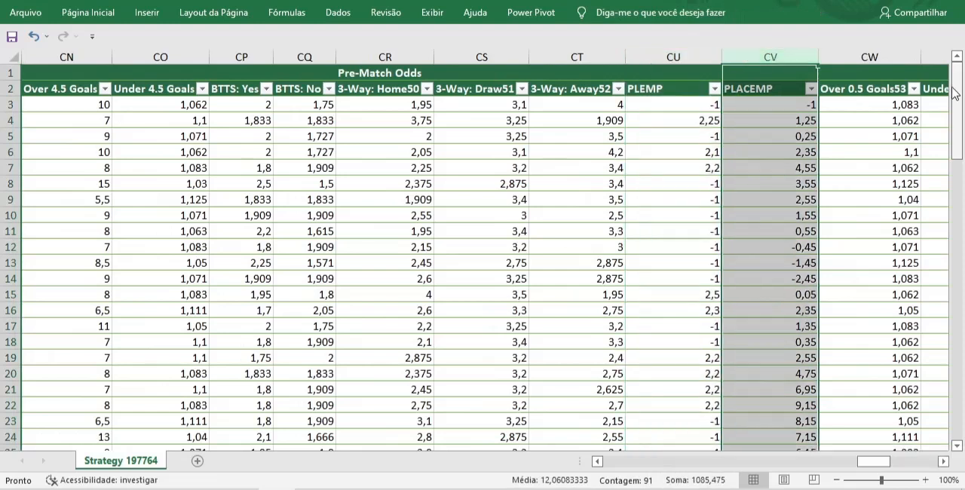
{"action": "left_click_drag", "start_coordinate": [961, 89], "coordinate": [949, 426]}
{"action": "left_click", "coordinate": [798, 439]}
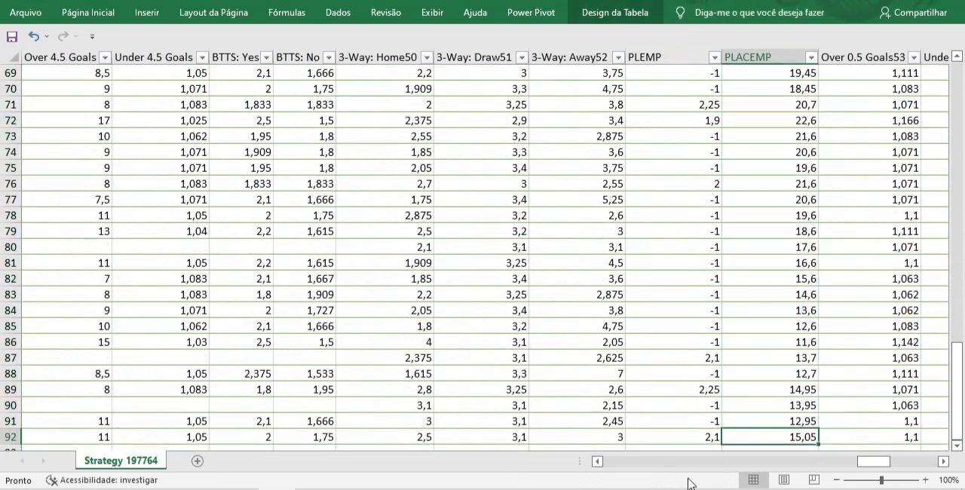
Filter the H Score26 column under Full Time Stats to show only rows with blank values
{"action": "scroll", "coordinate": [685, 462], "scroll_direction": "right", "scroll_amount": 3}
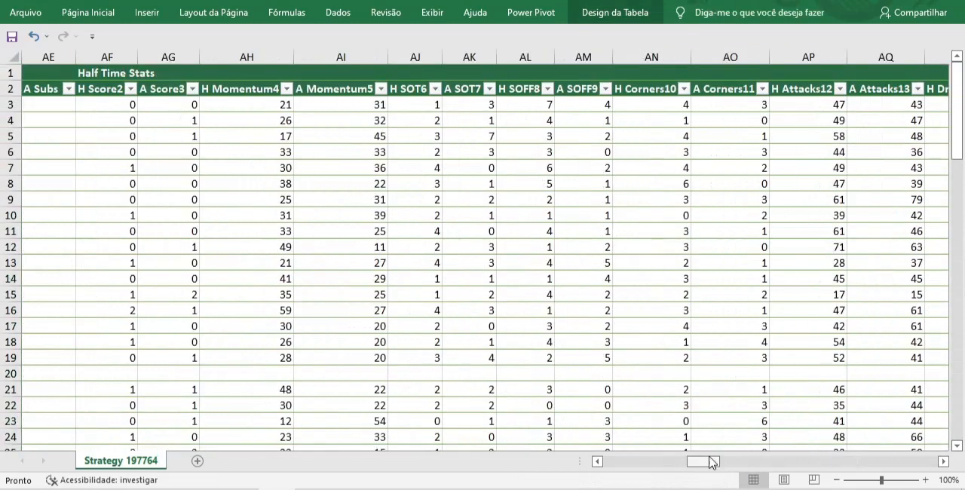
{"action": "left_click_drag", "start_coordinate": [709, 463], "coordinate": [762, 459]}
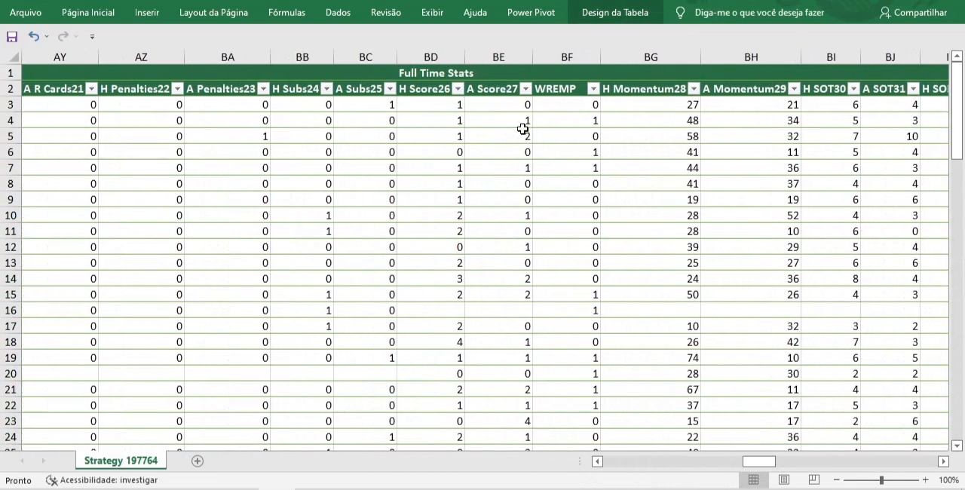
{"action": "left_click", "coordinate": [458, 89]}
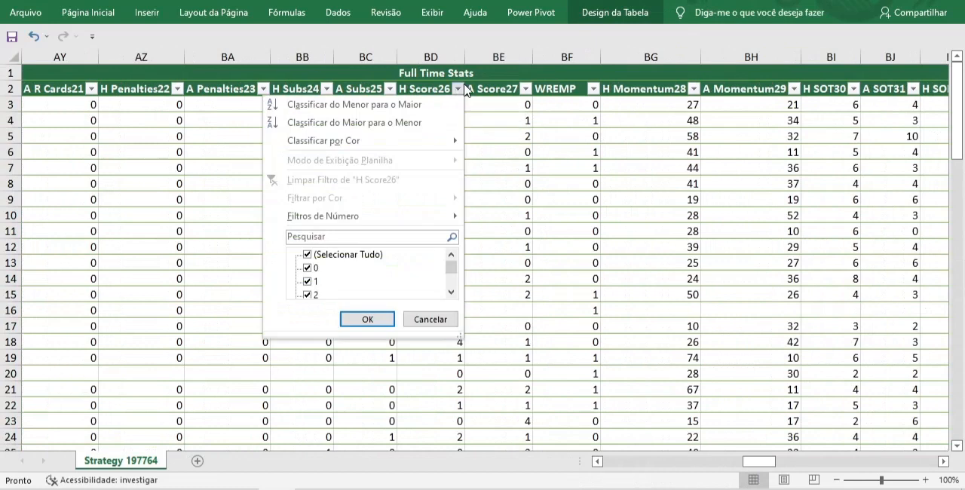
{"action": "left_click", "coordinate": [307, 255]}
{"action": "left_click_drag", "start_coordinate": [451, 268], "coordinate": [451, 281]}
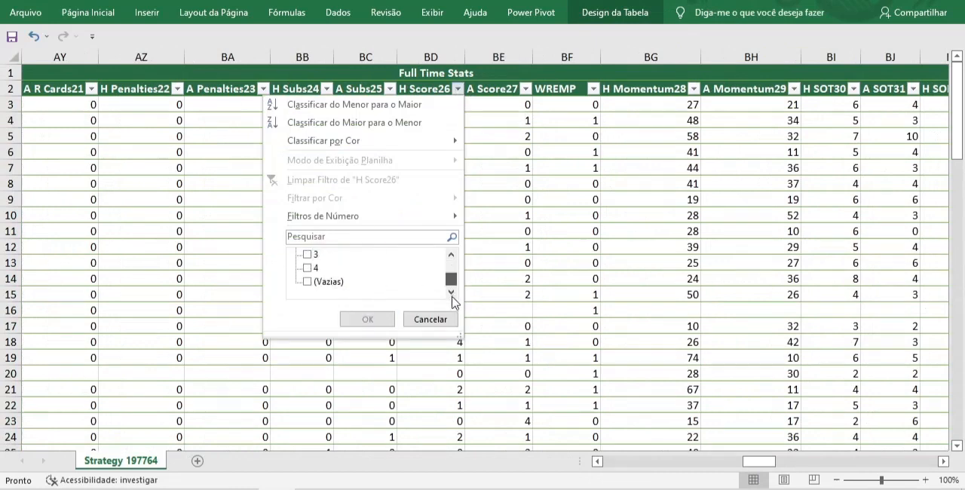
{"action": "left_click", "coordinate": [307, 285]}
{"action": "key", "text": "Return"}
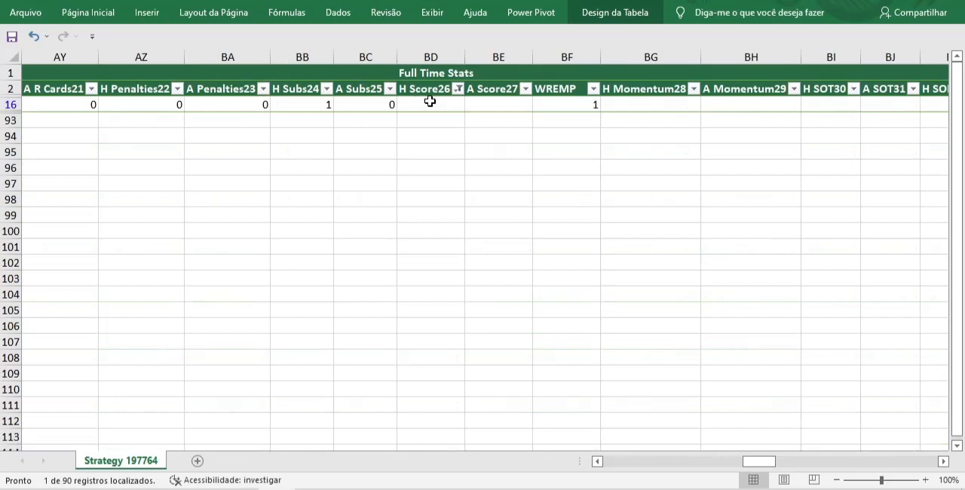
Delete row 16, the Inter Miami CF against DC United match that has no full-time score
{"action": "left_click_drag", "start_coordinate": [421, 102], "coordinate": [484, 103]}
{"action": "left_click_drag", "start_coordinate": [759, 462], "coordinate": [609, 463]}
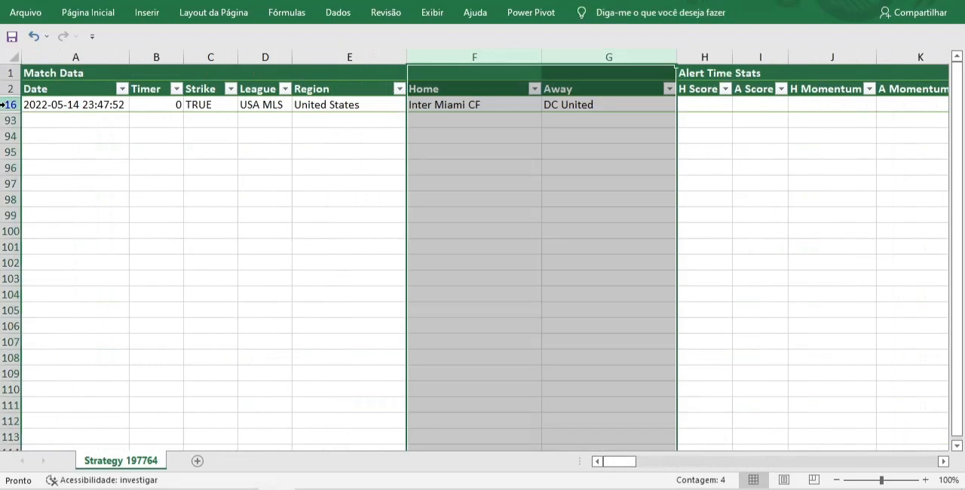
{"action": "left_click", "coordinate": [6, 105]}
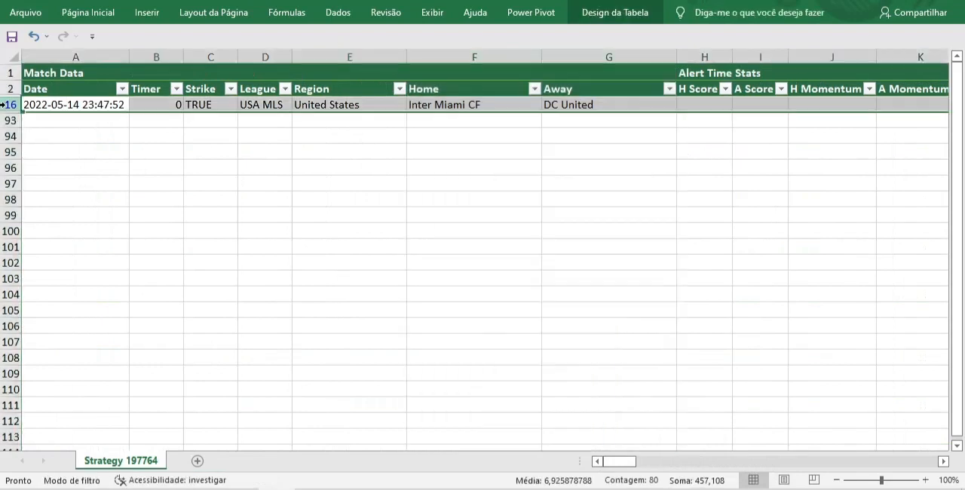
{"action": "right_click", "coordinate": [6, 105]}
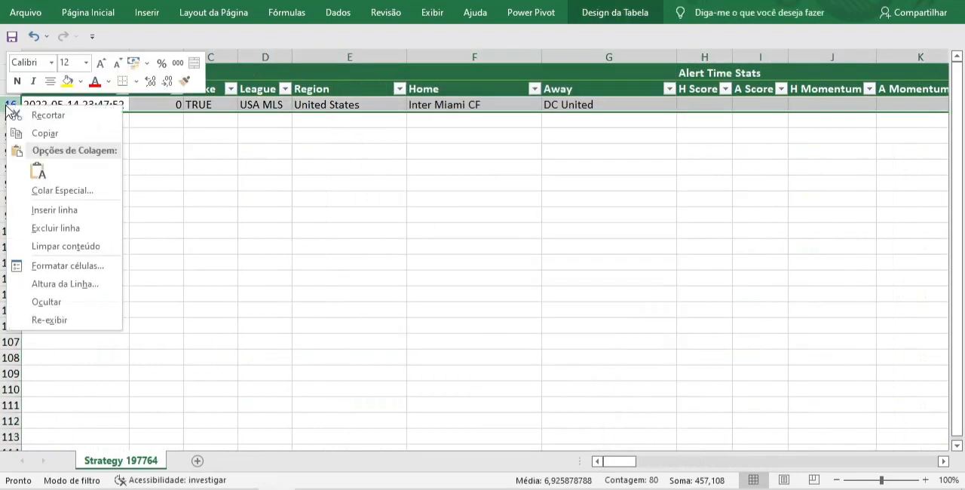
{"action": "left_click", "coordinate": [51, 229]}
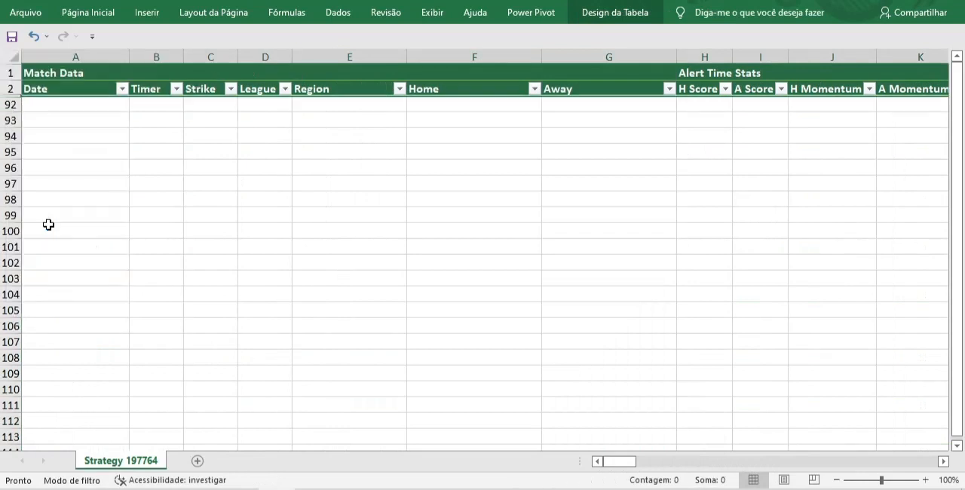
Remove the blanks-only filter from H Score26 so that all remaining matches are listed
{"action": "left_click_drag", "start_coordinate": [615, 463], "coordinate": [756, 471]}
{"action": "left_click", "coordinate": [457, 89]}
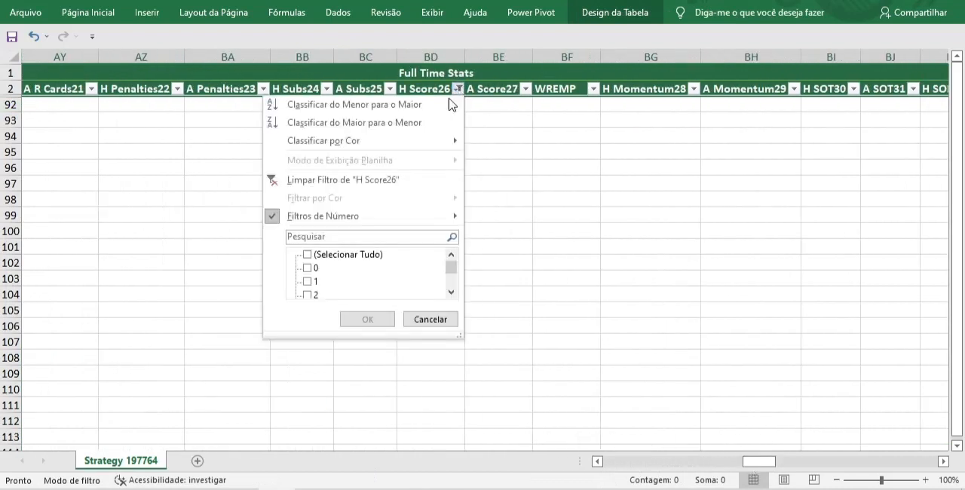
{"action": "left_click", "coordinate": [335, 181]}
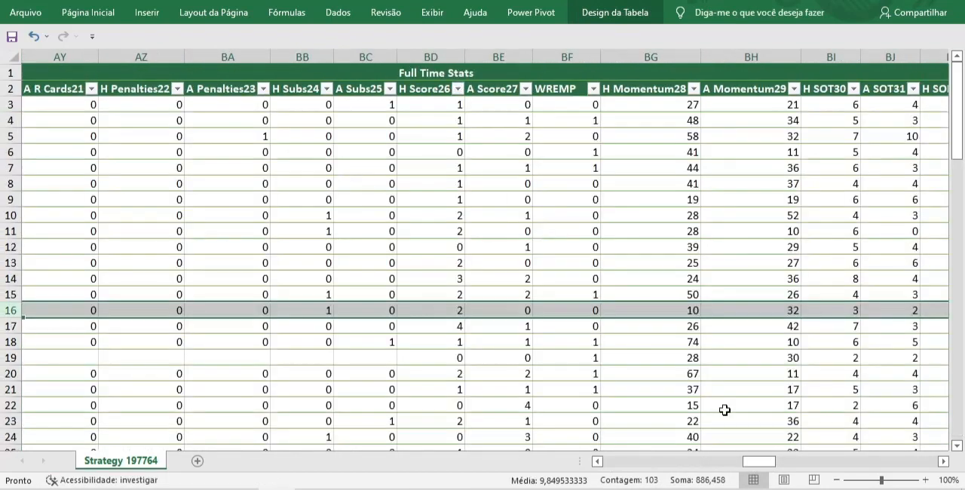
Verify the sum of PLEMP against the last PLACEMP running total for the remaining matches
{"action": "left_click_drag", "start_coordinate": [750, 461], "coordinate": [875, 460]}
{"action": "left_click", "coordinate": [507, 58]}
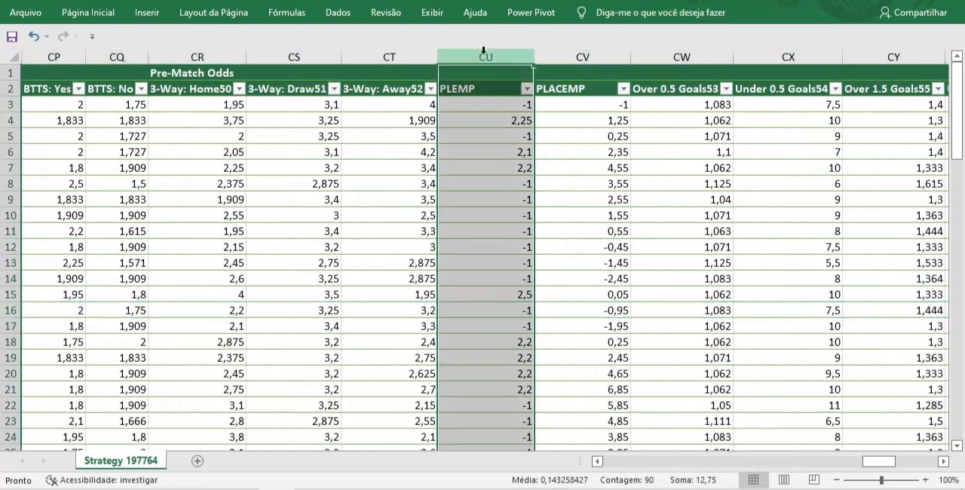
{"action": "left_click", "coordinate": [601, 60]}
{"action": "left_click_drag", "start_coordinate": [958, 109], "coordinate": [957, 227]}
{"action": "left_click_drag", "start_coordinate": [958, 301], "coordinate": [958, 109]}
{"action": "left_click", "coordinate": [608, 420]}
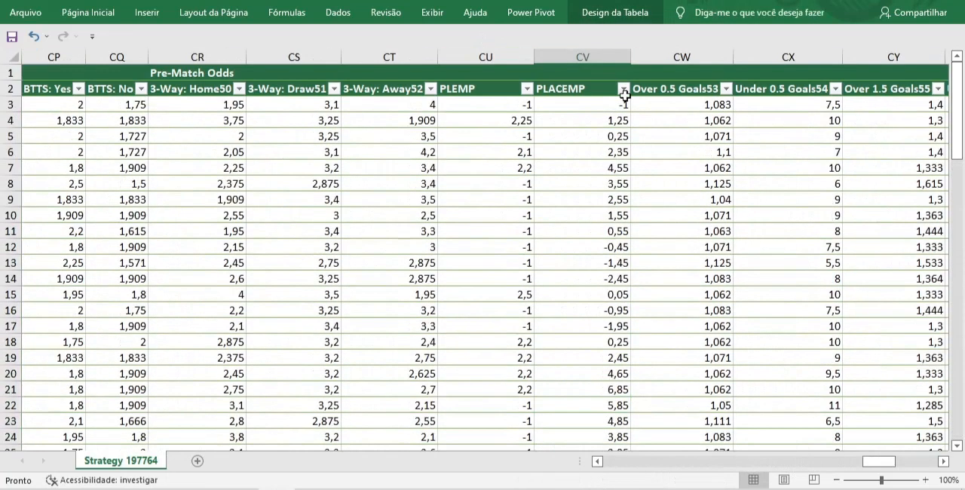
Insert a line chart of the PLACEMP running totals from row 3 to row 91
{"action": "left_click", "coordinate": [586, 109]}
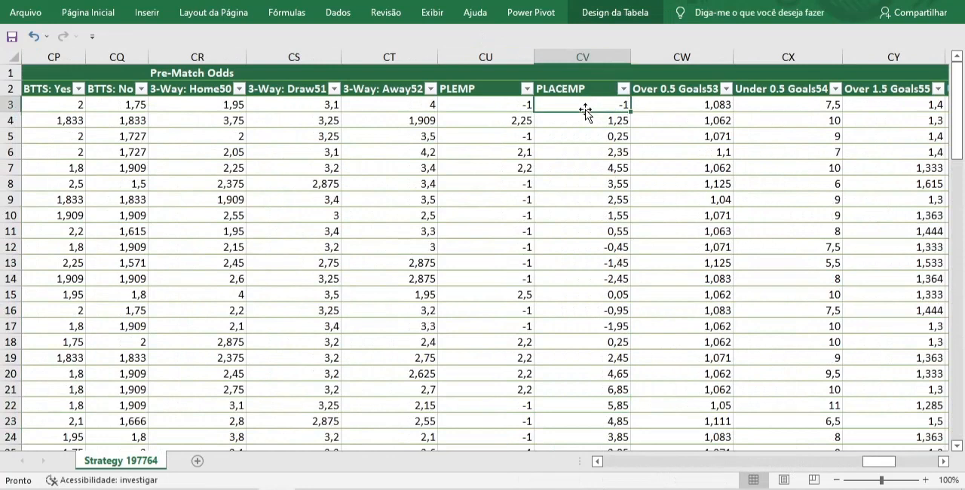
{"action": "key", "text": "ctrl+shift+Down"}
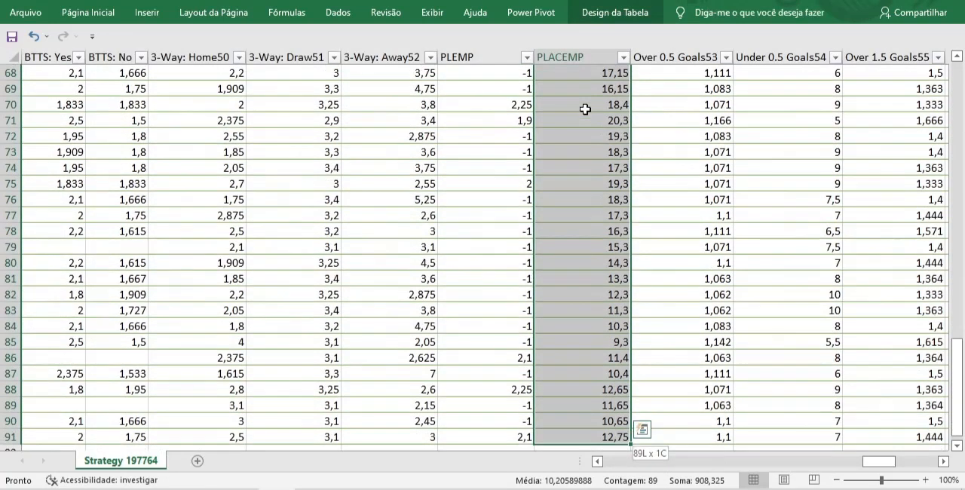
{"action": "left_click", "coordinate": [141, 17]}
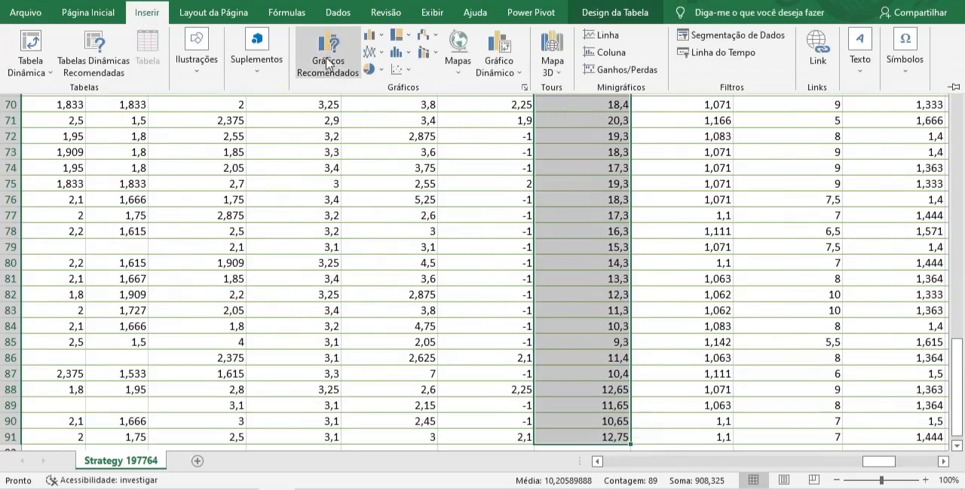
{"action": "left_click", "coordinate": [369, 54]}
{"action": "left_click", "coordinate": [383, 102]}
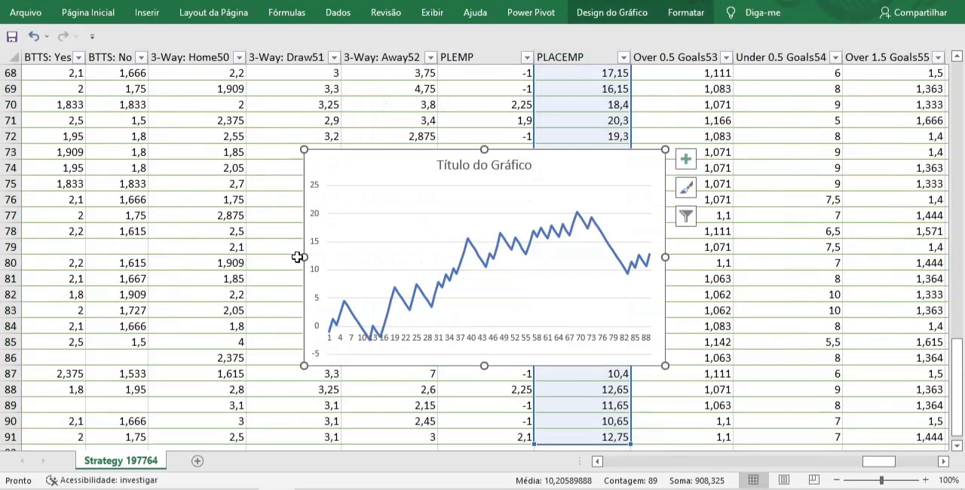
Enlarge the running-total line chart by widening it on both sides and extending its height upward
{"action": "left_click_drag", "start_coordinate": [301, 257], "coordinate": [70, 257]}
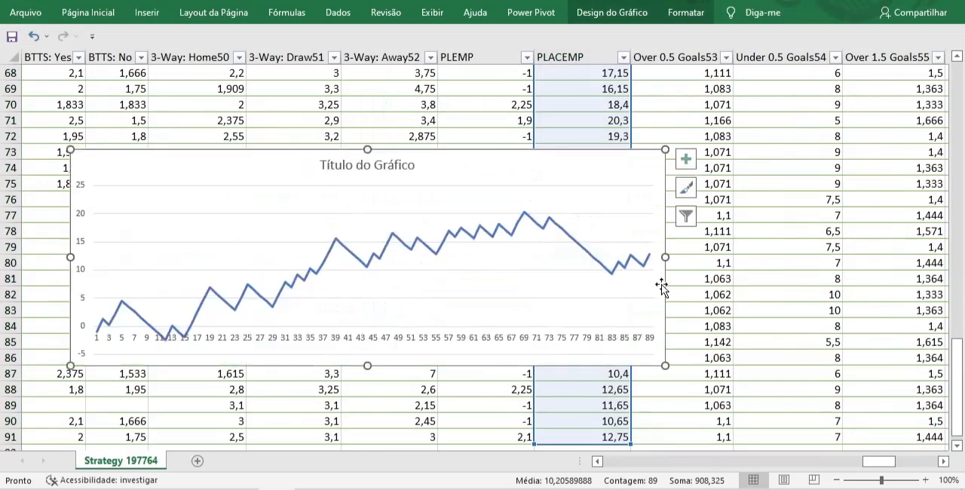
{"action": "left_click_drag", "start_coordinate": [664, 259], "coordinate": [893, 258]}
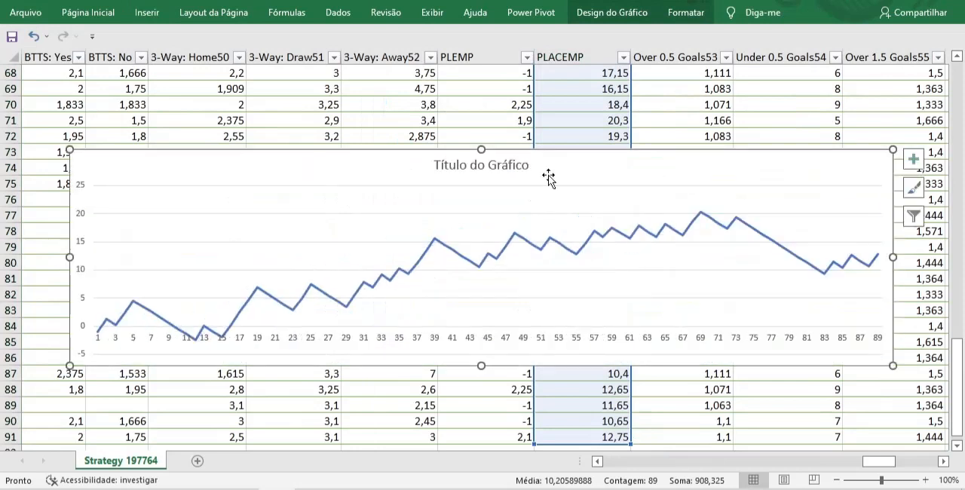
{"action": "left_click_drag", "start_coordinate": [481, 149], "coordinate": [482, 70]}
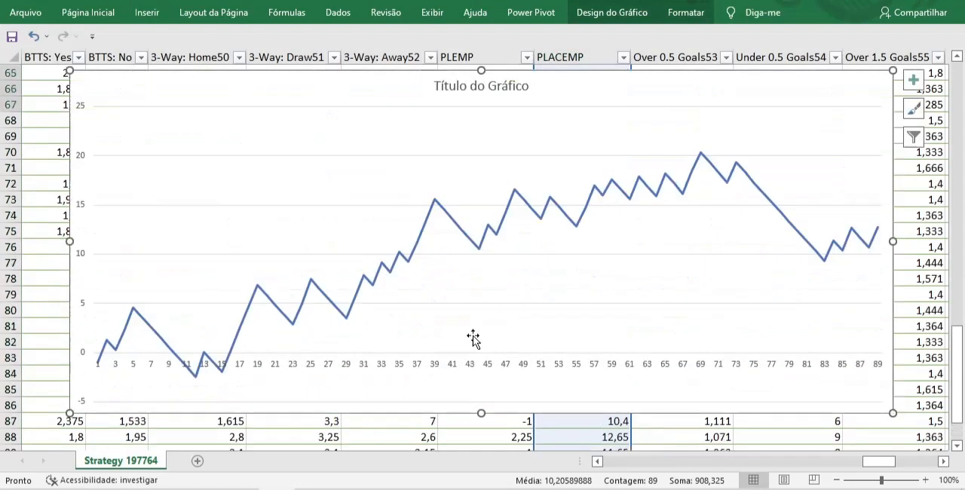
Extend the running-total line chart downward to row 87 and examine its peak and the decline that follows
{"action": "left_click_drag", "start_coordinate": [485, 411], "coordinate": [478, 433]}
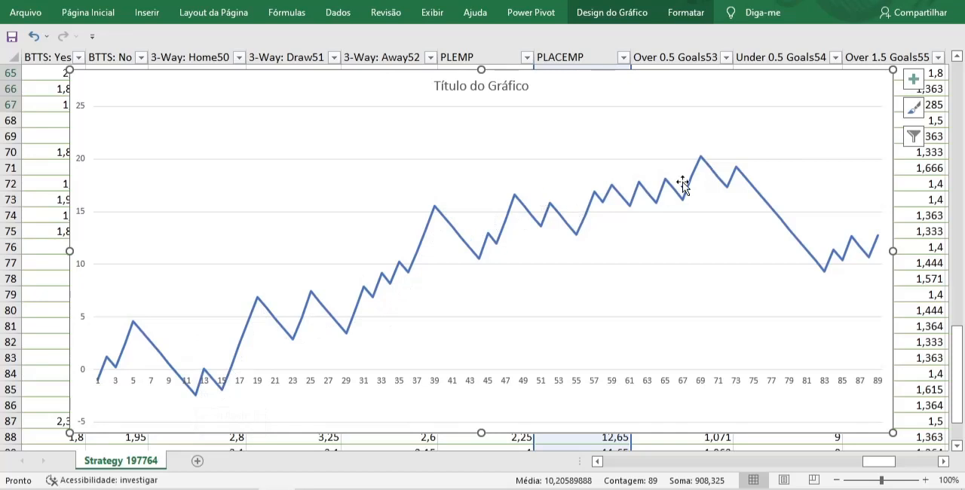
{"action": "mouse_move", "coordinate": [707, 163]}
{"action": "mouse_move", "coordinate": [739, 172]}
{"action": "mouse_move", "coordinate": [828, 277]}
{"action": "mouse_move", "coordinate": [358, 307]}
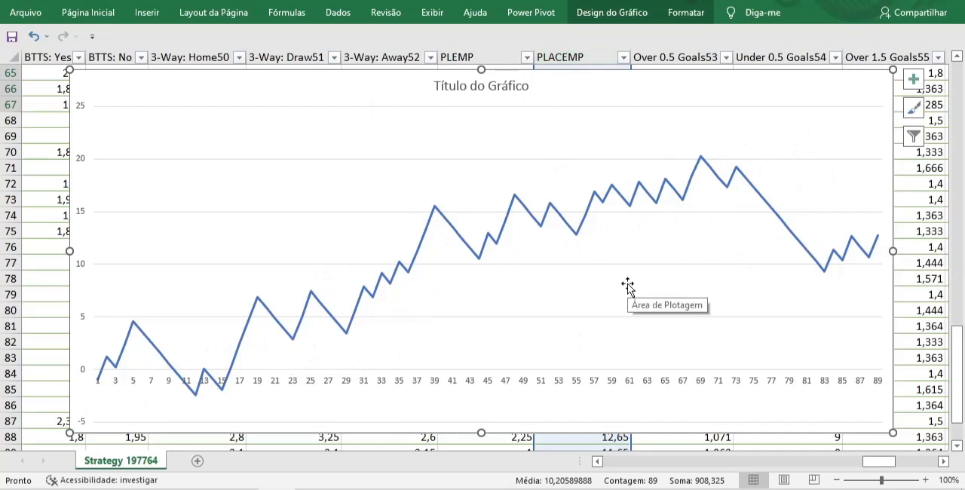
{"action": "key", "text": "Escape"}
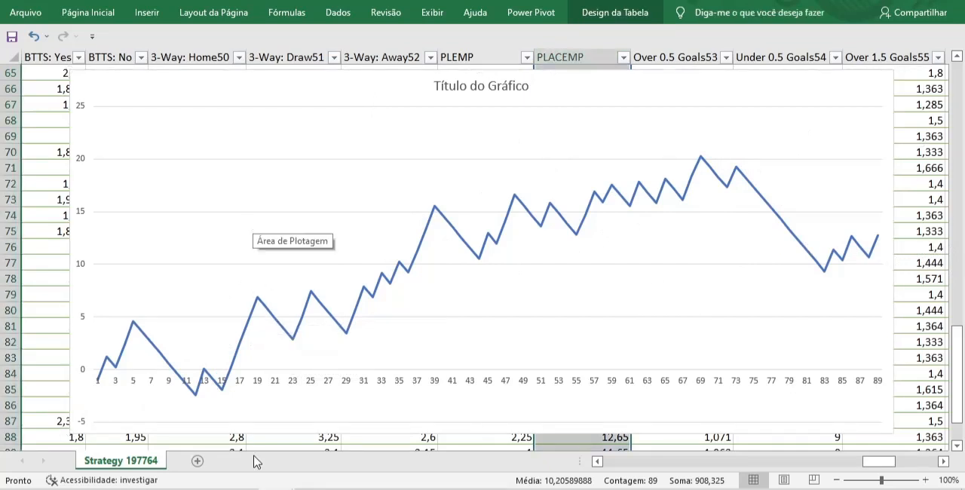
Switch to the GURUDARONCO workbook and review the DARONCO sheet's monthly volume, win-rate and profit charts, league results and cumulative profit curve
{"action": "left_click", "coordinate": [277, 489]}
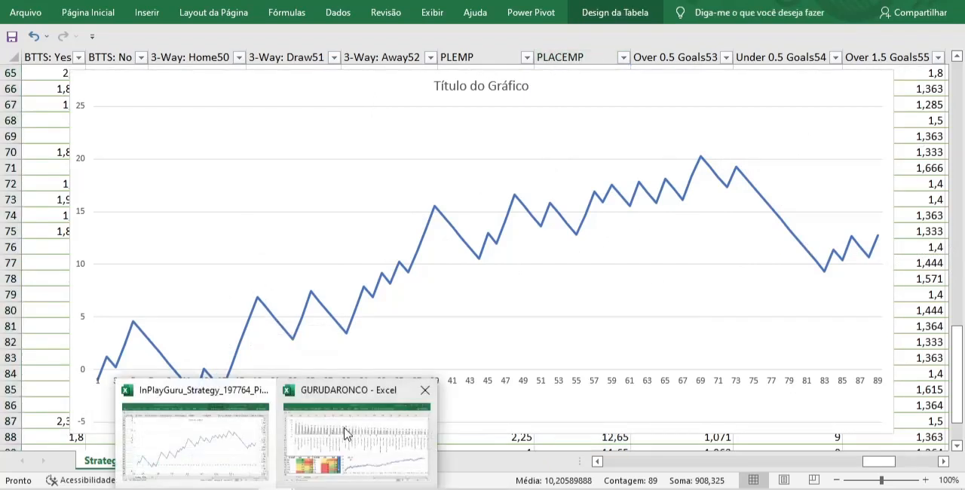
{"action": "left_click", "coordinate": [349, 434]}
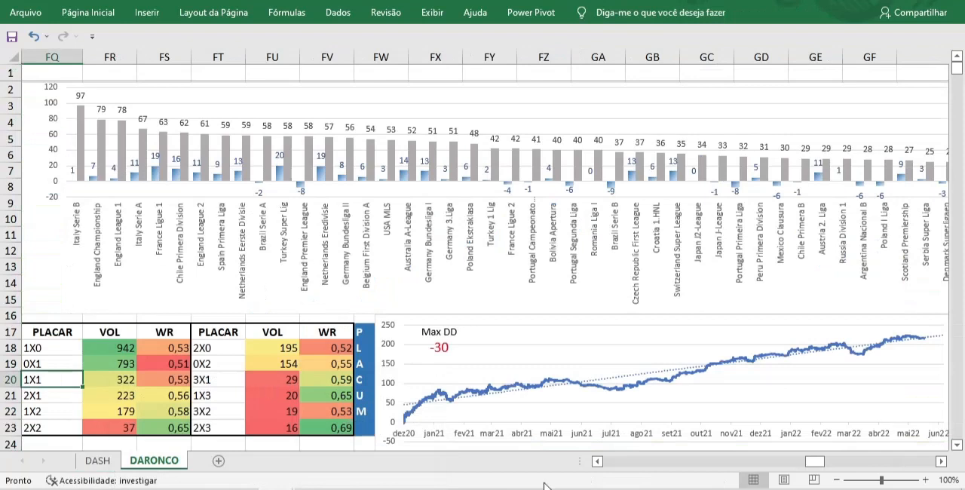
{"action": "left_click", "coordinate": [626, 469]}
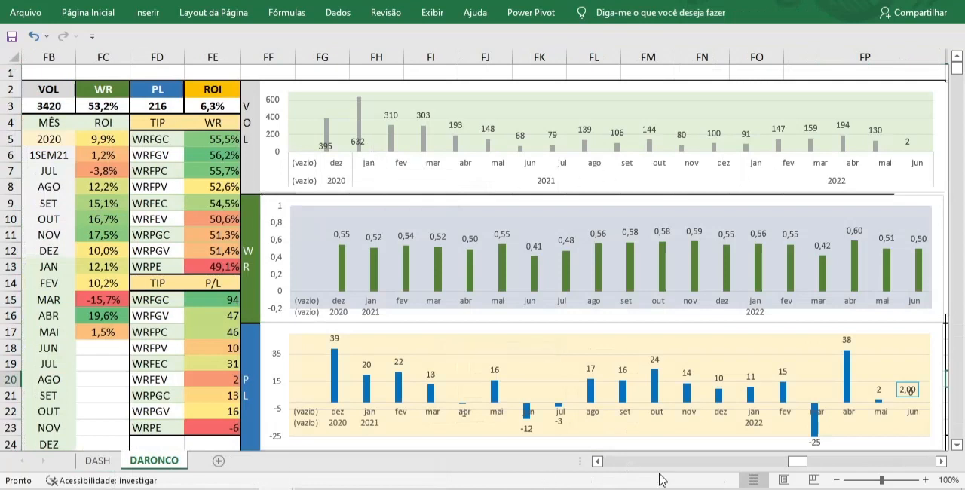
{"action": "left_click", "coordinate": [853, 463]}
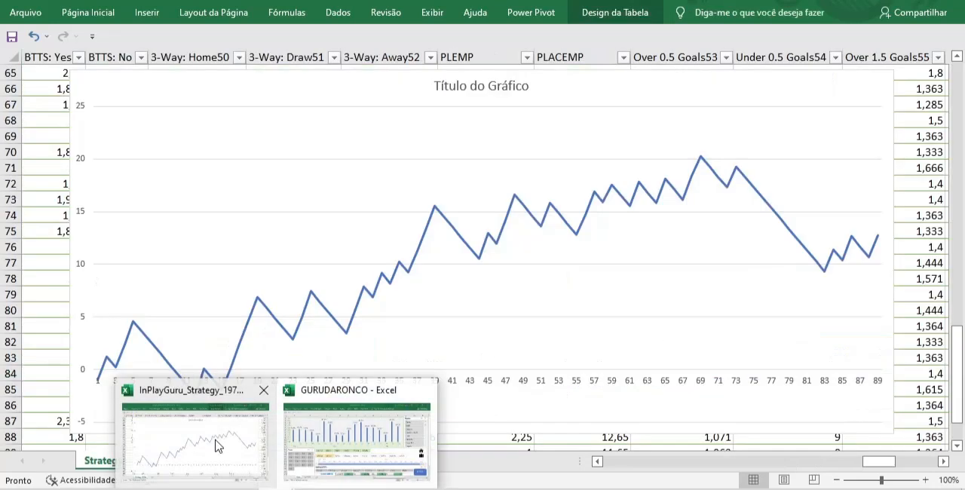
Return to the InPlayGuru strategy workbook and inspect the dip around point 28 on the running-total chart
{"action": "left_click", "coordinate": [213, 435]}
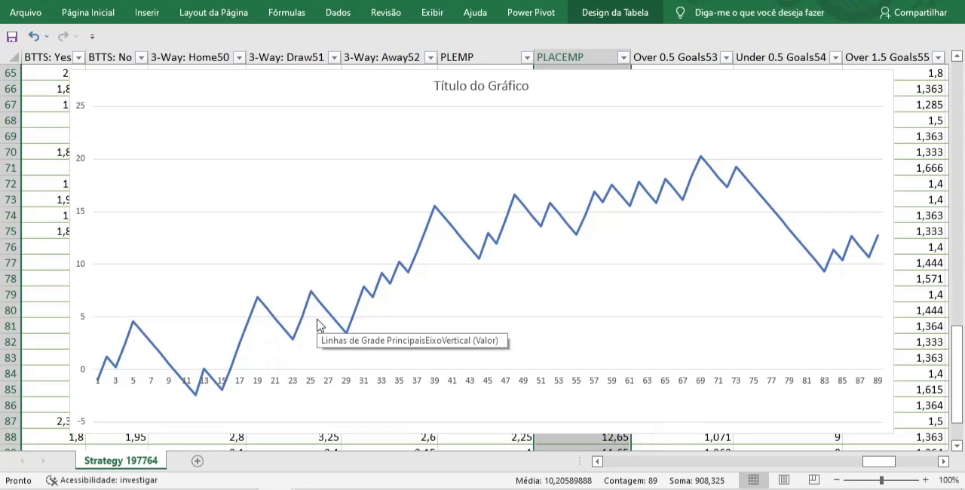
{"action": "mouse_move", "coordinate": [337, 322]}
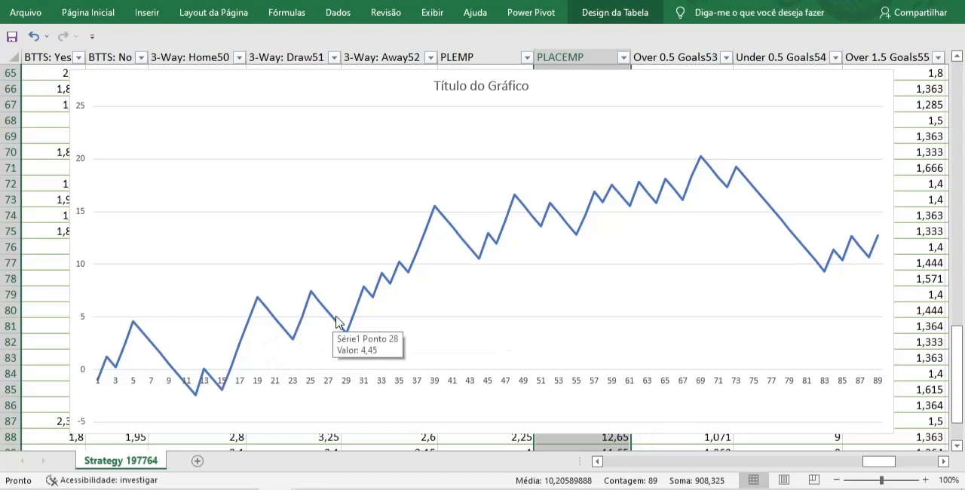